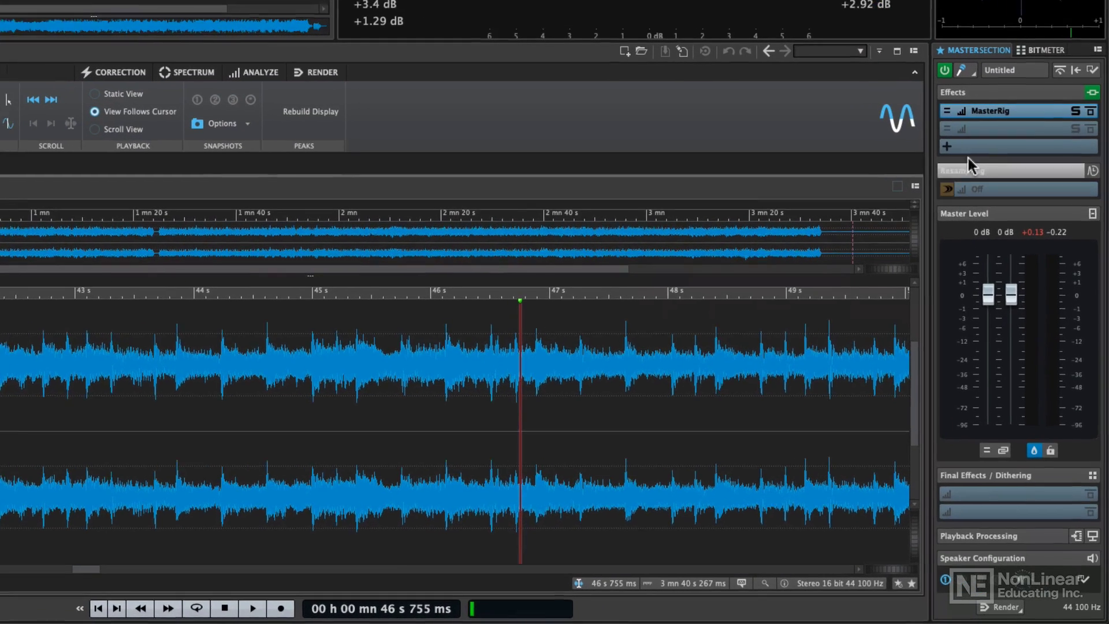
Remove the MasterRig plug-in from the first effects slot of the Master Section
{"action": "mouse_move", "coordinate": [1025, 110]}
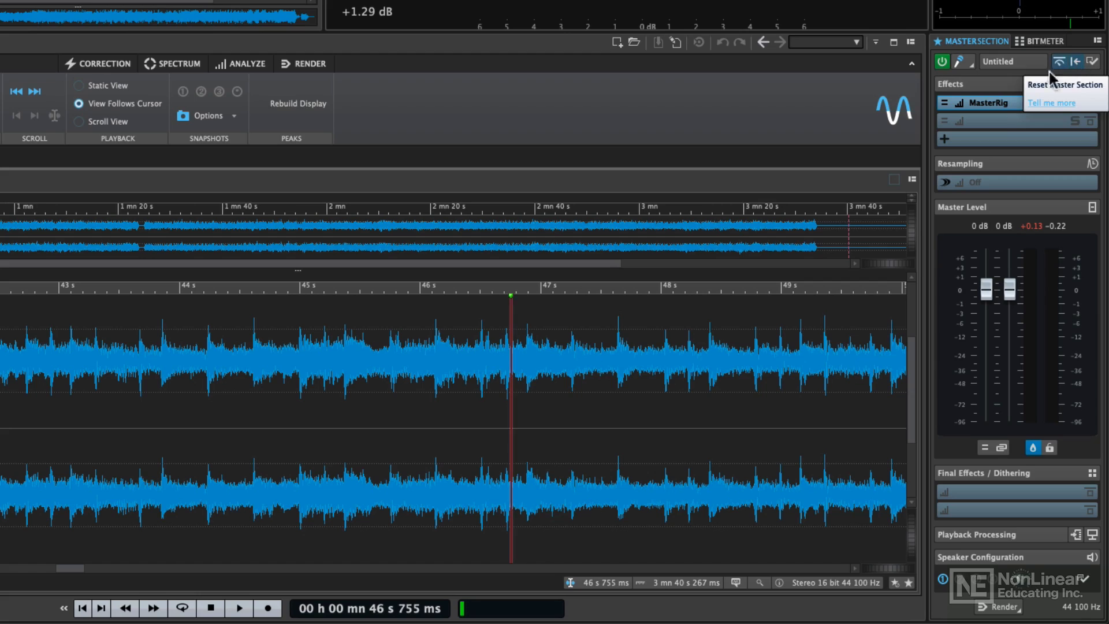
{"action": "left_click", "coordinate": [1004, 102]}
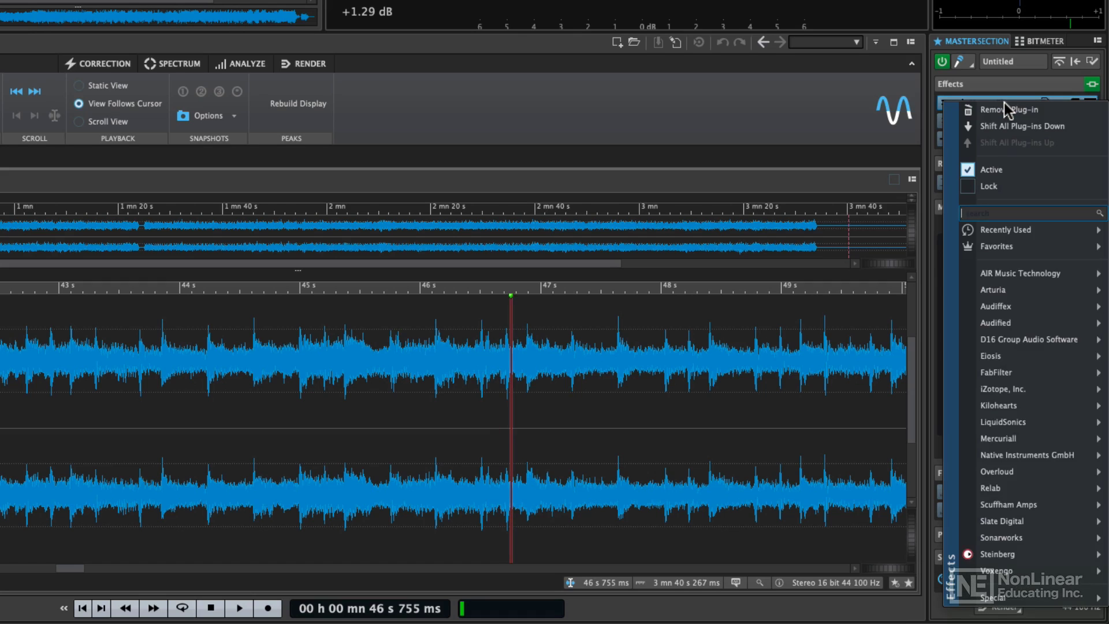
{"action": "left_click", "coordinate": [1057, 109]}
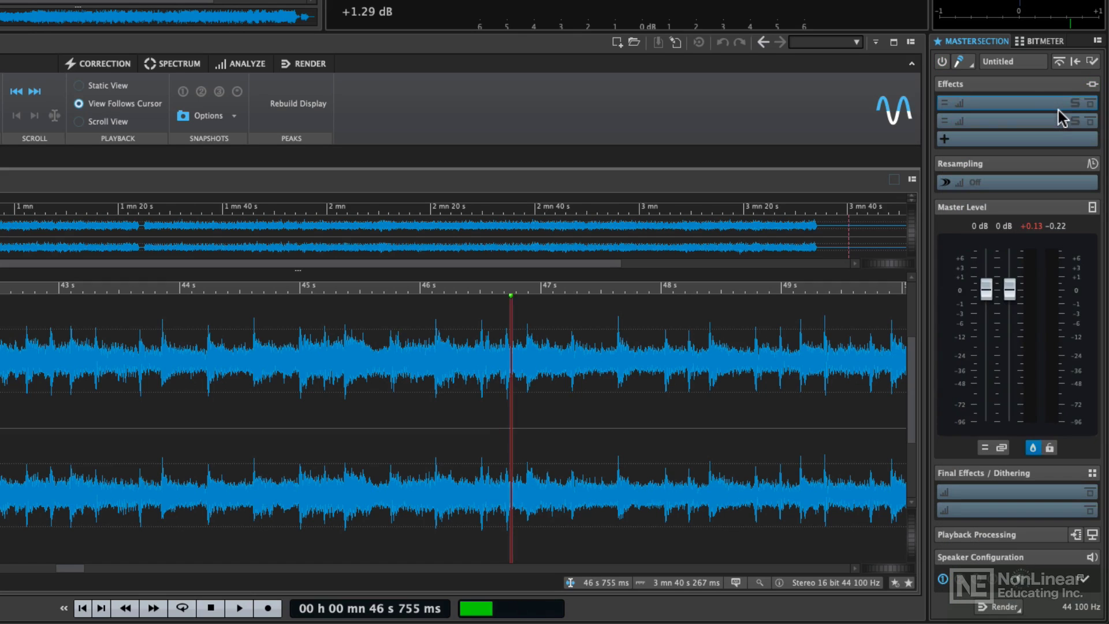
Insert MasterRig from the favourite plug-ins into the first effects slot and reposition its window so the whole interface fits on screen
{"action": "left_click", "coordinate": [999, 106]}
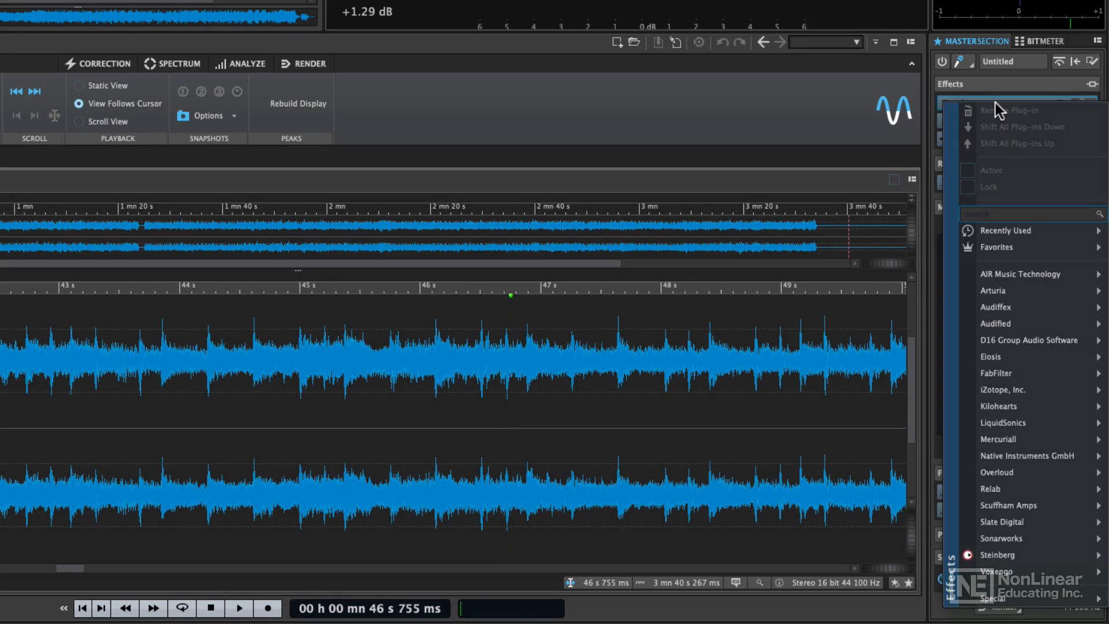
{"action": "mouse_move", "coordinate": [1010, 555]}
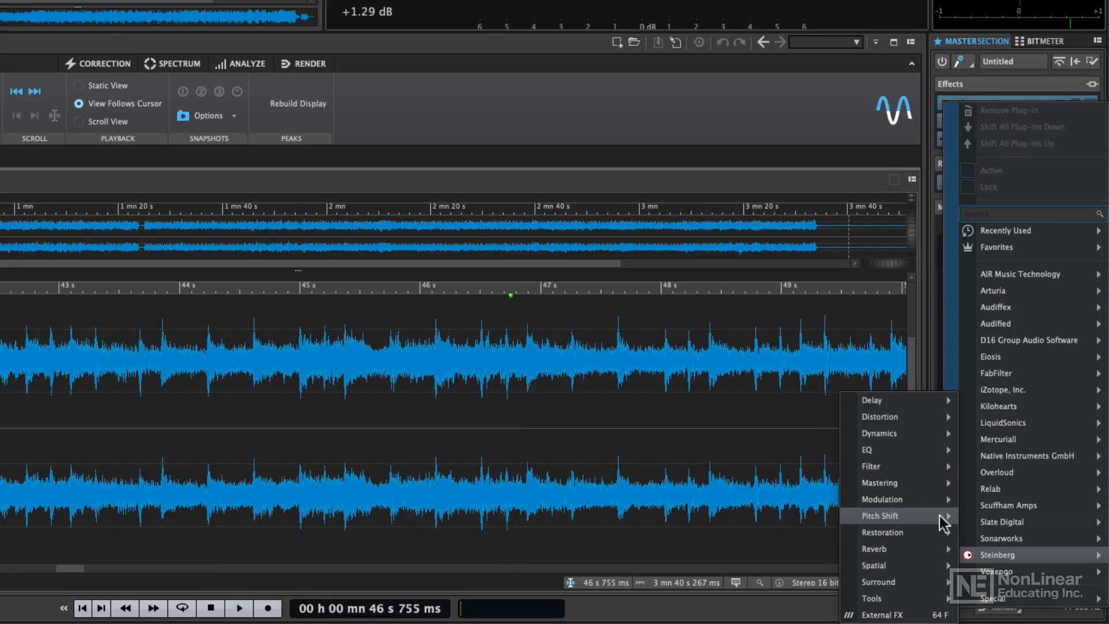
{"action": "mouse_move", "coordinate": [915, 486]}
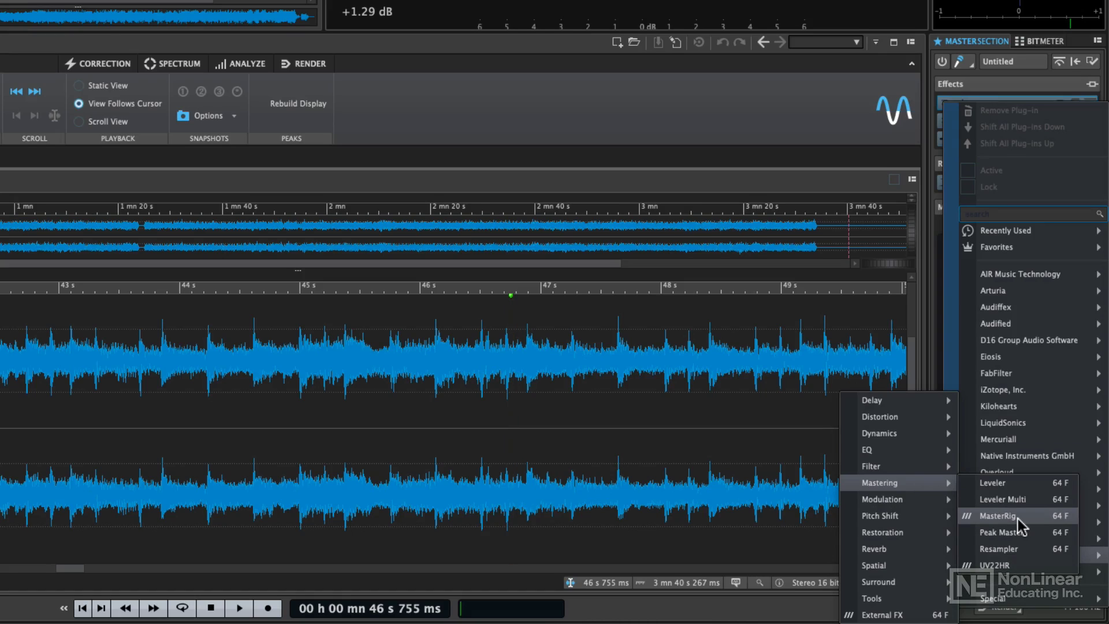
{"action": "mouse_move", "coordinate": [1033, 261]}
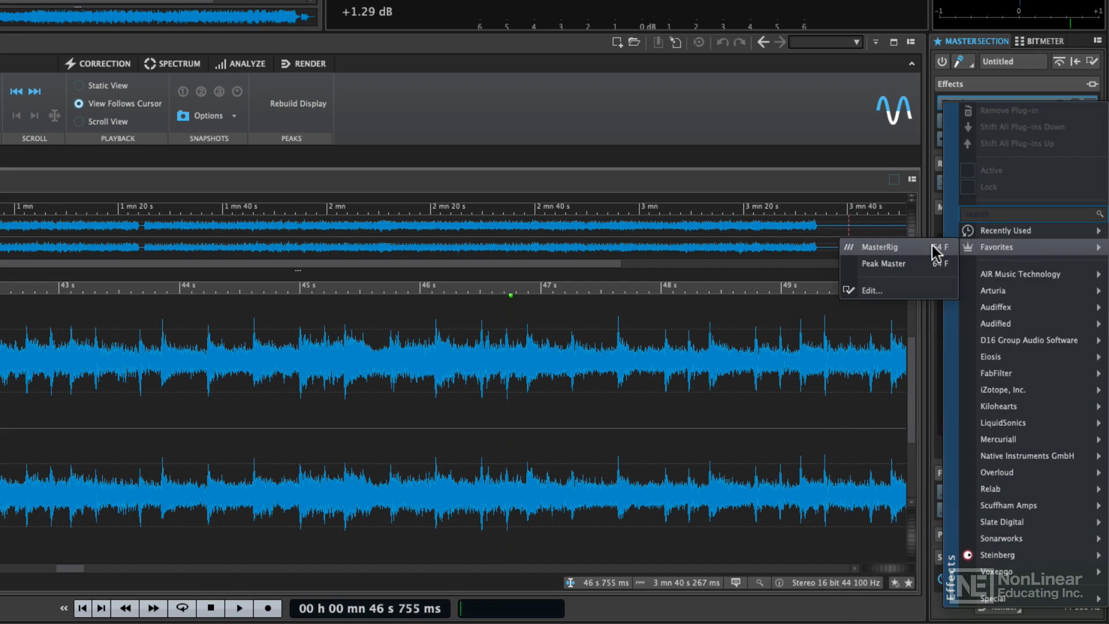
{"action": "left_click", "coordinate": [935, 253]}
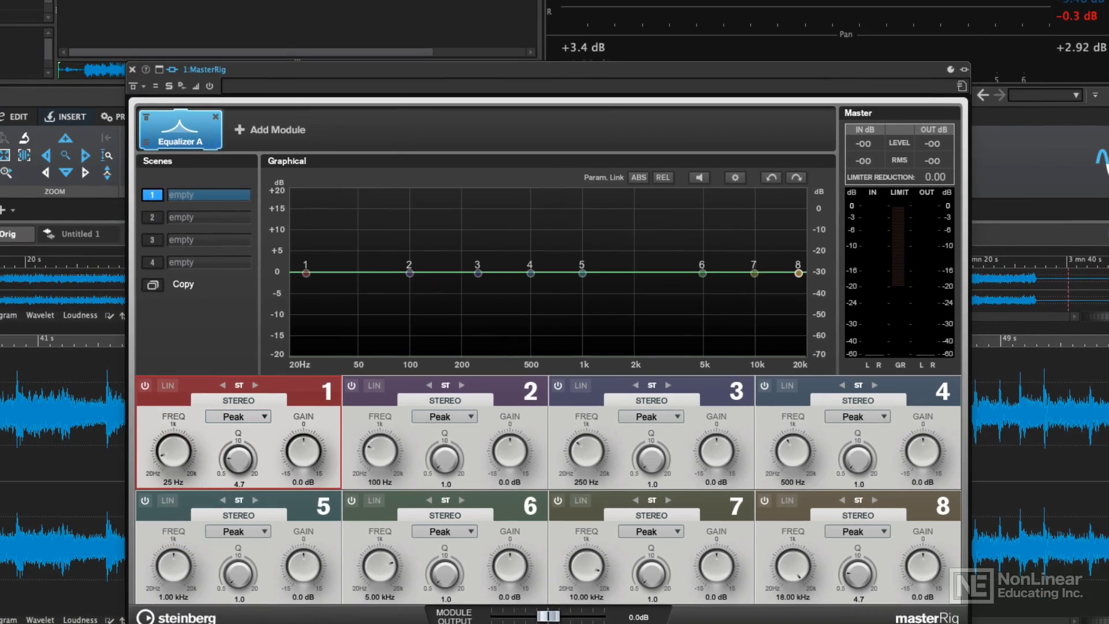
{"action": "left_click_drag", "start_coordinate": [577, 70], "coordinate": [591, 19]}
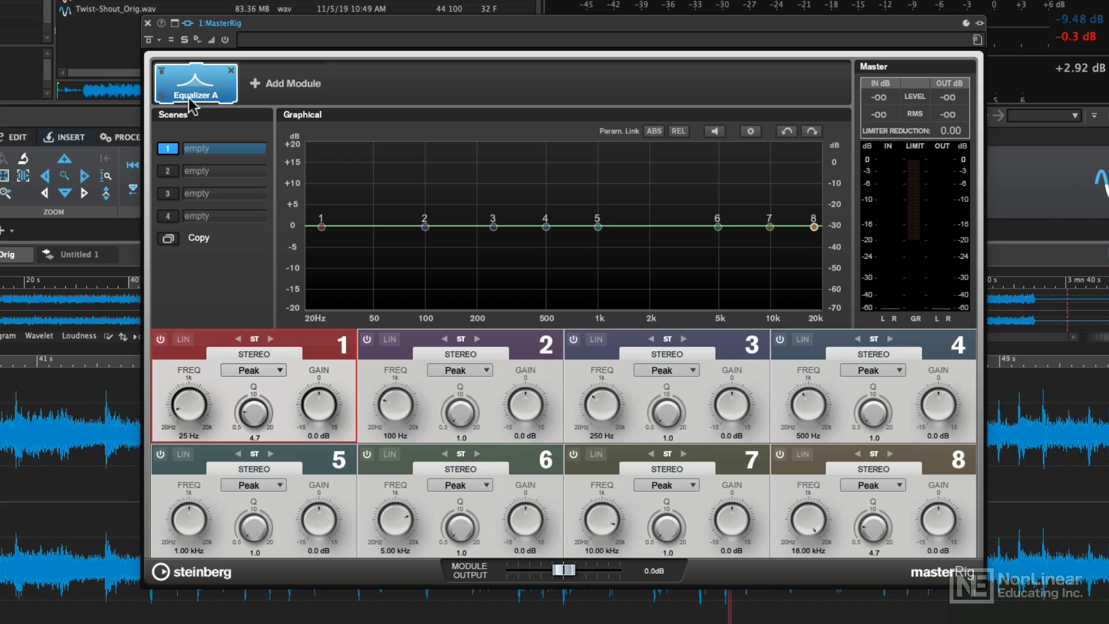
Add the Compressor A module to MasterRig and place it before Equalizer A in the chain
{"action": "left_click", "coordinate": [294, 86]}
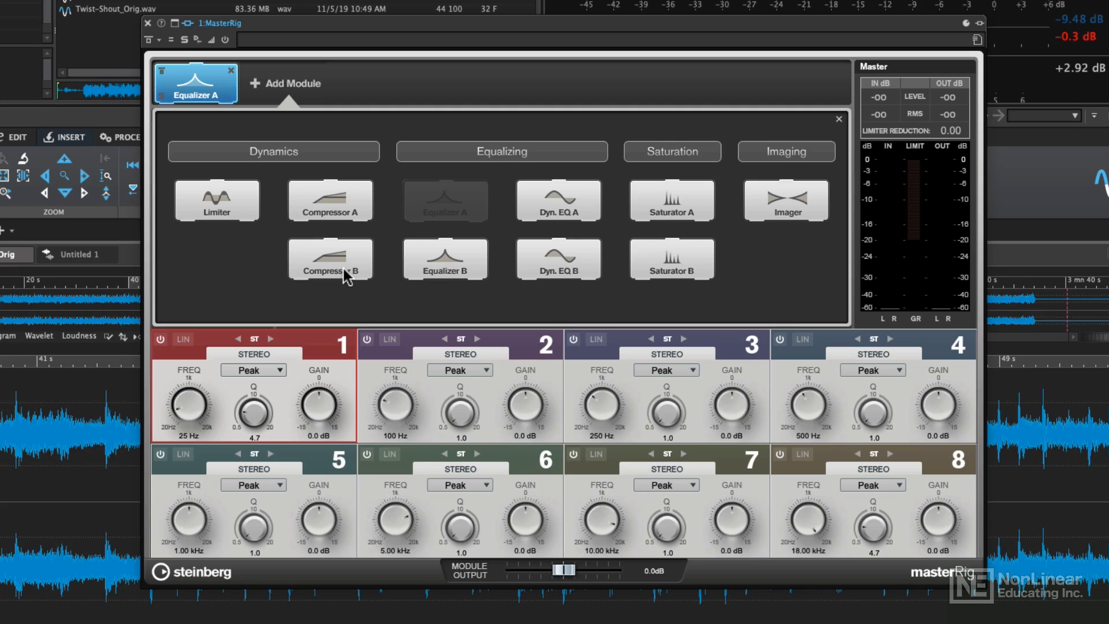
{"action": "left_click", "coordinate": [333, 200]}
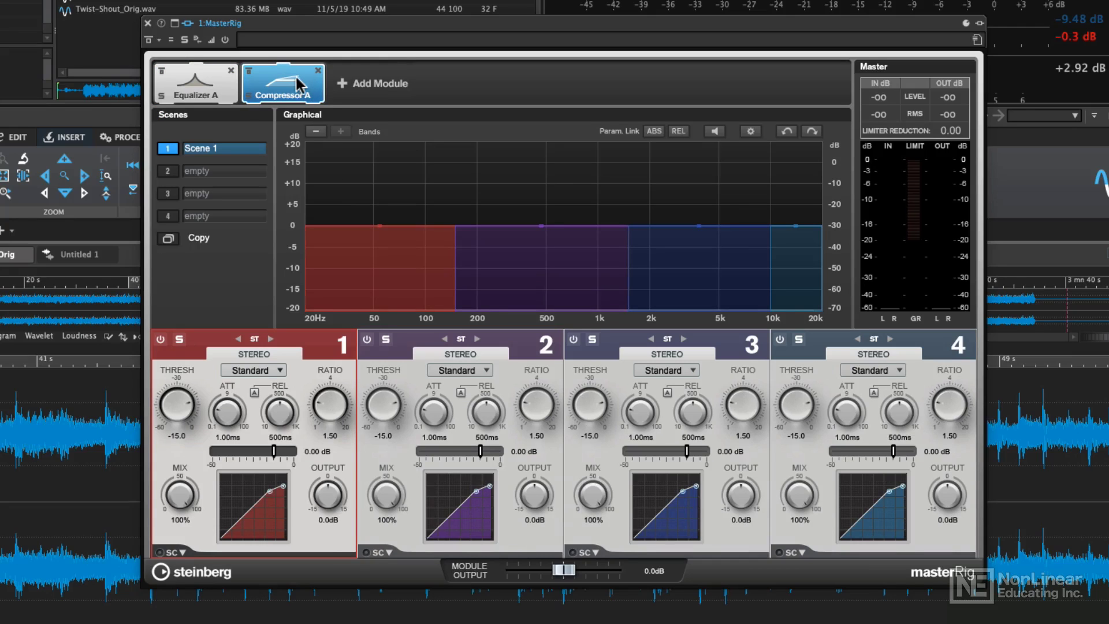
{"action": "left_click_drag", "start_coordinate": [295, 81], "coordinate": [216, 78]}
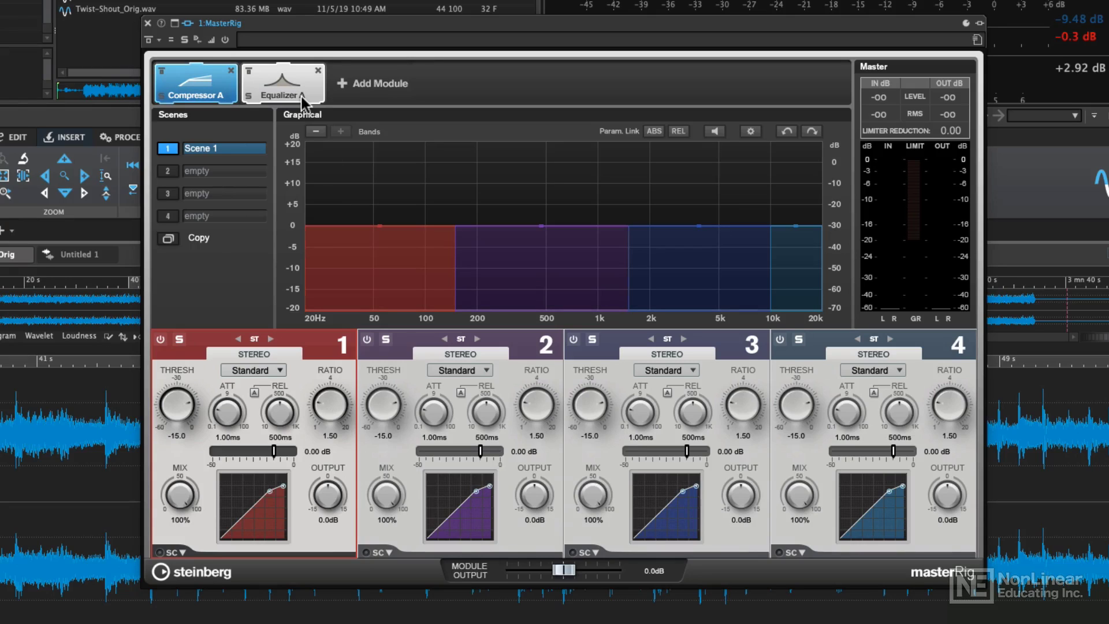
Add the Compressor B module after Equalizer A and compare its settings with those of Compressor A
{"action": "left_click", "coordinate": [355, 84]}
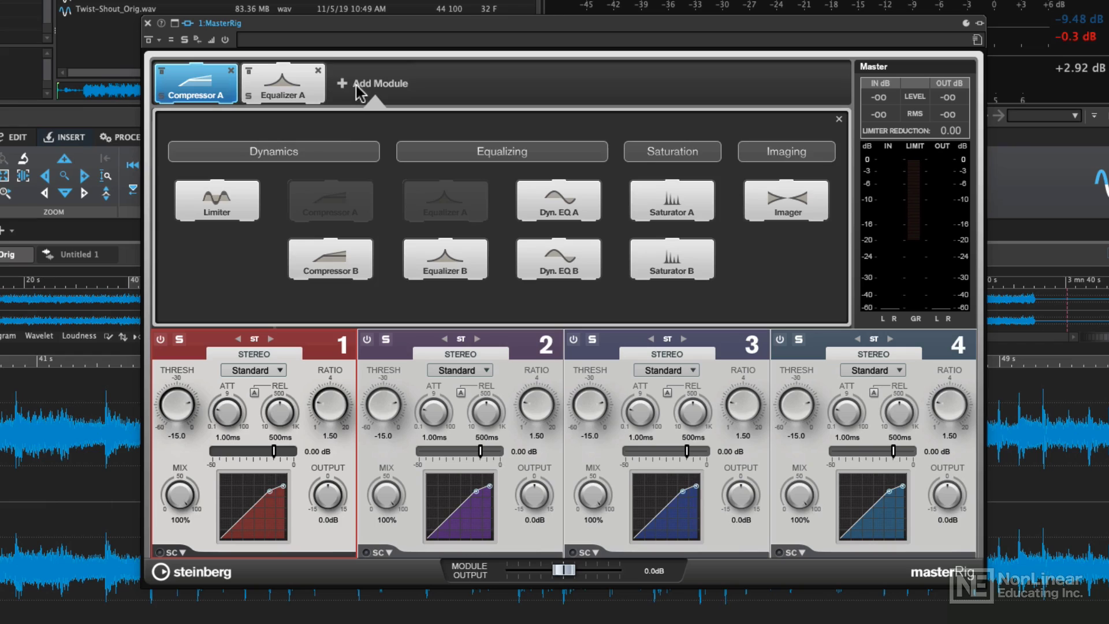
{"action": "left_click", "coordinate": [347, 263]}
{"action": "left_click", "coordinate": [202, 87]}
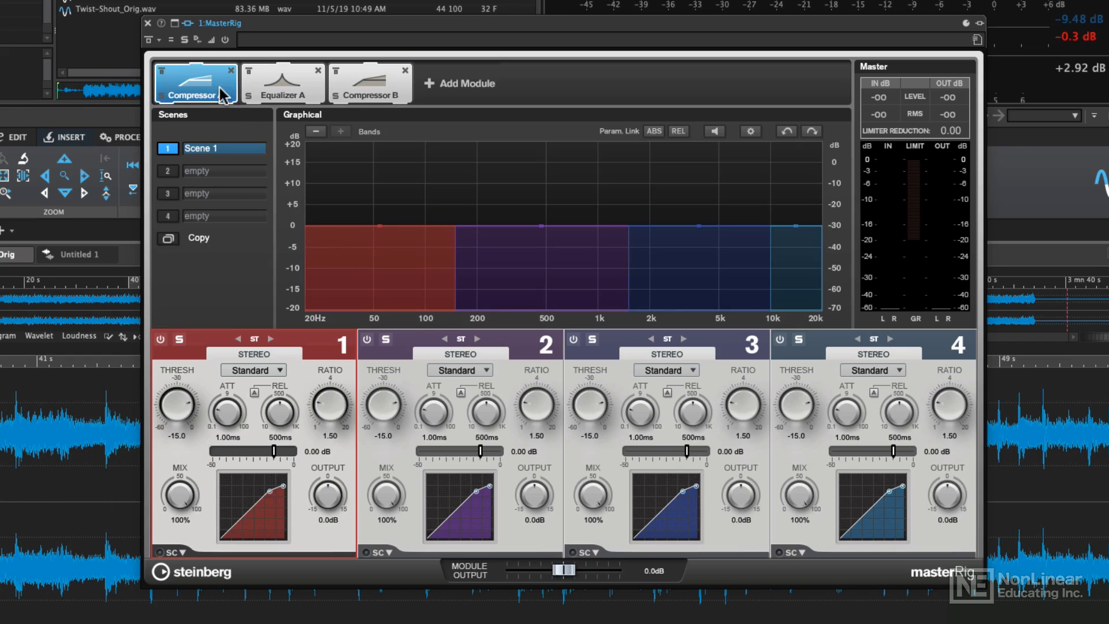
{"action": "left_click", "coordinate": [368, 85]}
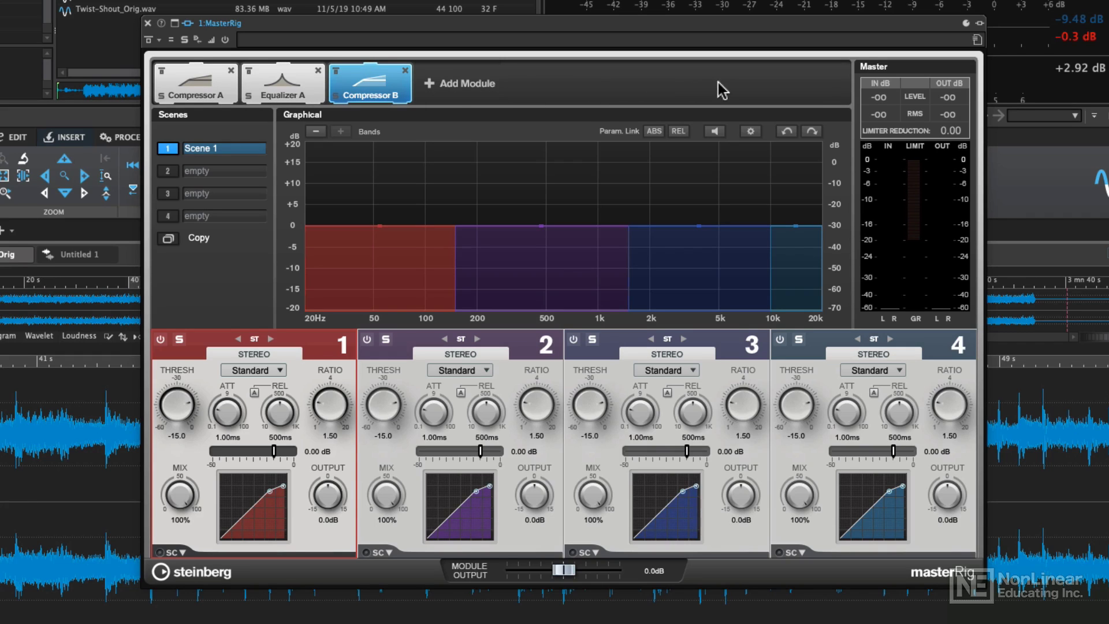
Add a Limiter module after Compressor B, try its Brickwall mode and return it to Maximizer
{"action": "left_click", "coordinate": [440, 83]}
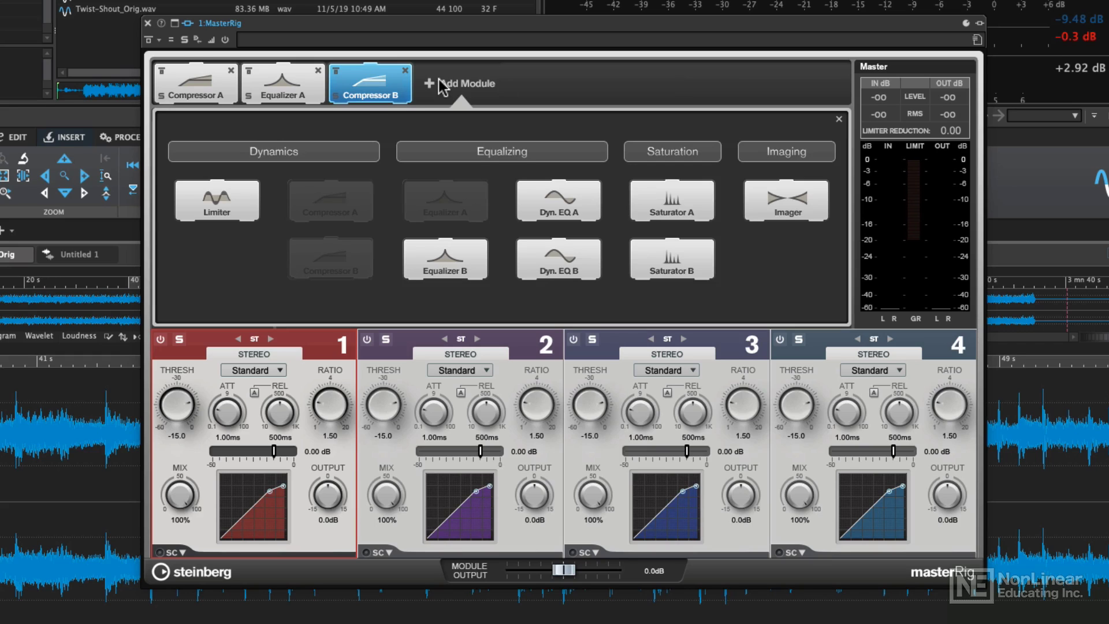
{"action": "left_click", "coordinate": [217, 206]}
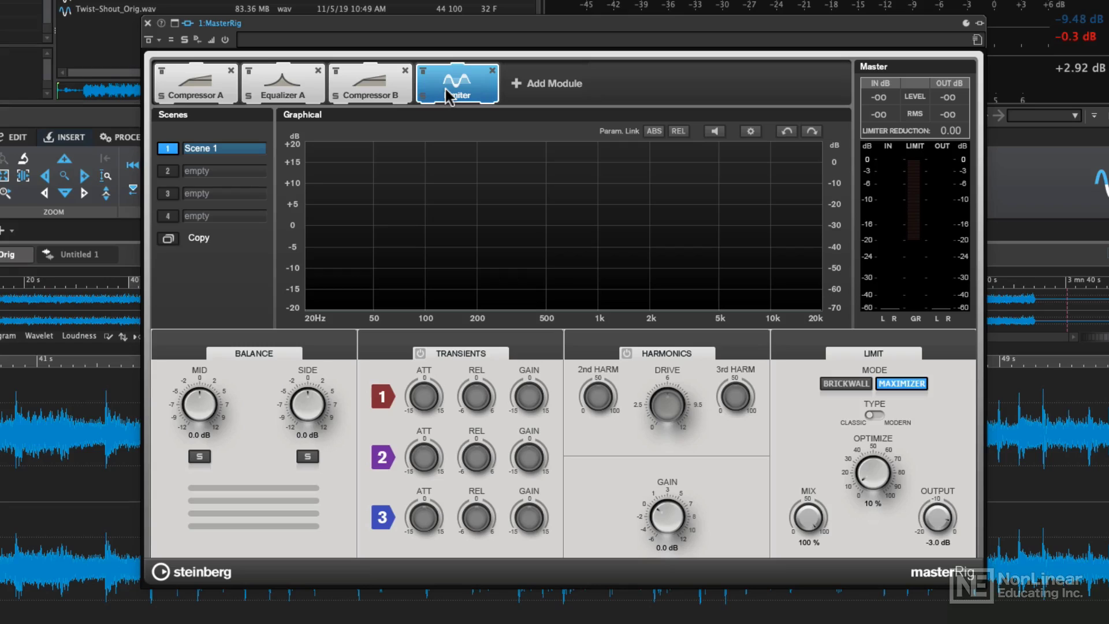
{"action": "left_click", "coordinate": [830, 384]}
{"action": "left_click", "coordinate": [906, 384]}
Browse the MasterRig factory presets by author and load the AM – Mix Clarity preset
{"action": "left_click", "coordinate": [978, 39]}
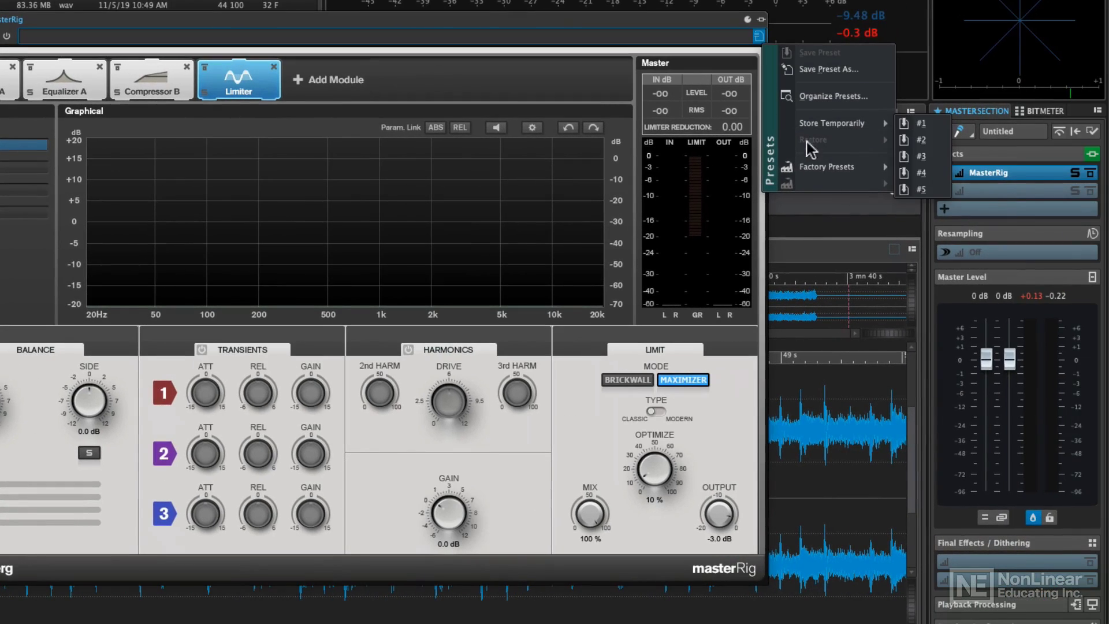
{"action": "mouse_move", "coordinate": [1026, 174]}
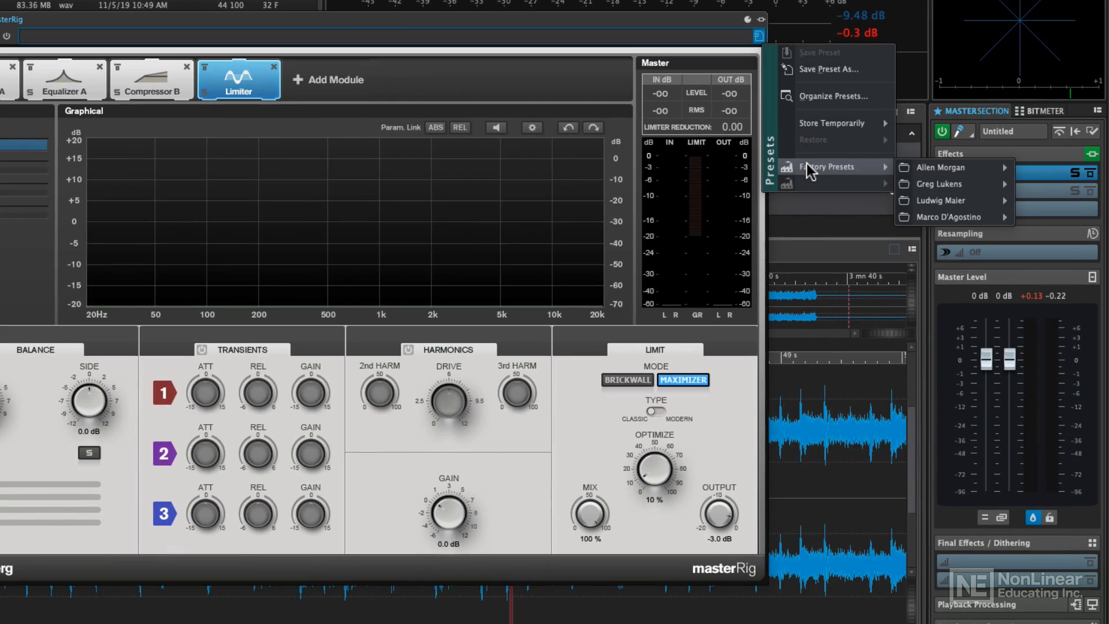
{"action": "mouse_move", "coordinate": [942, 171]}
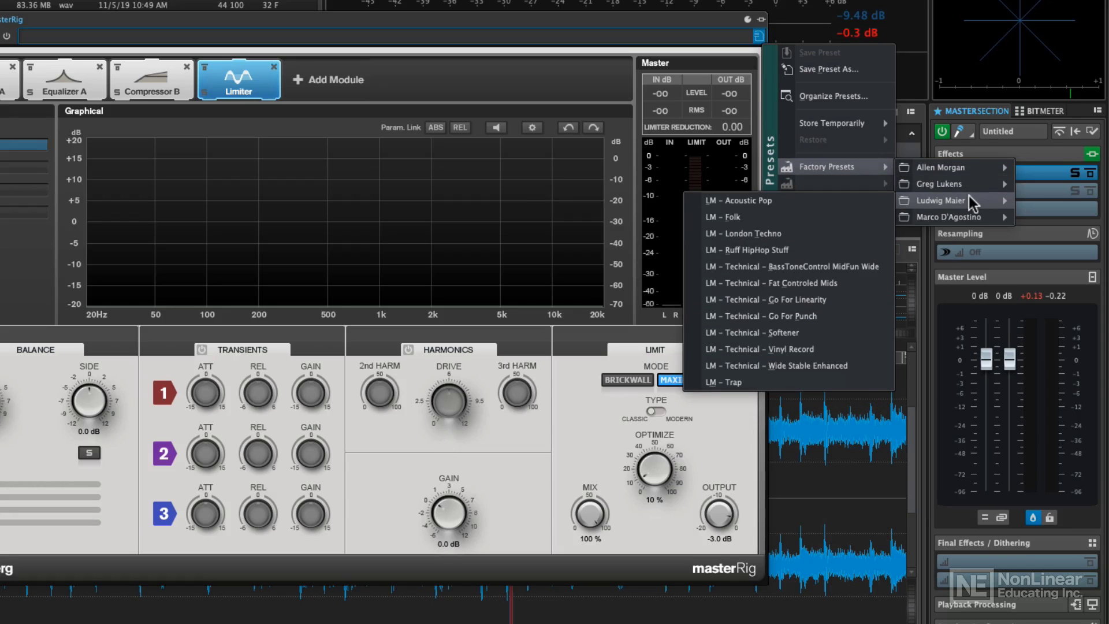
{"action": "mouse_move", "coordinate": [969, 219]}
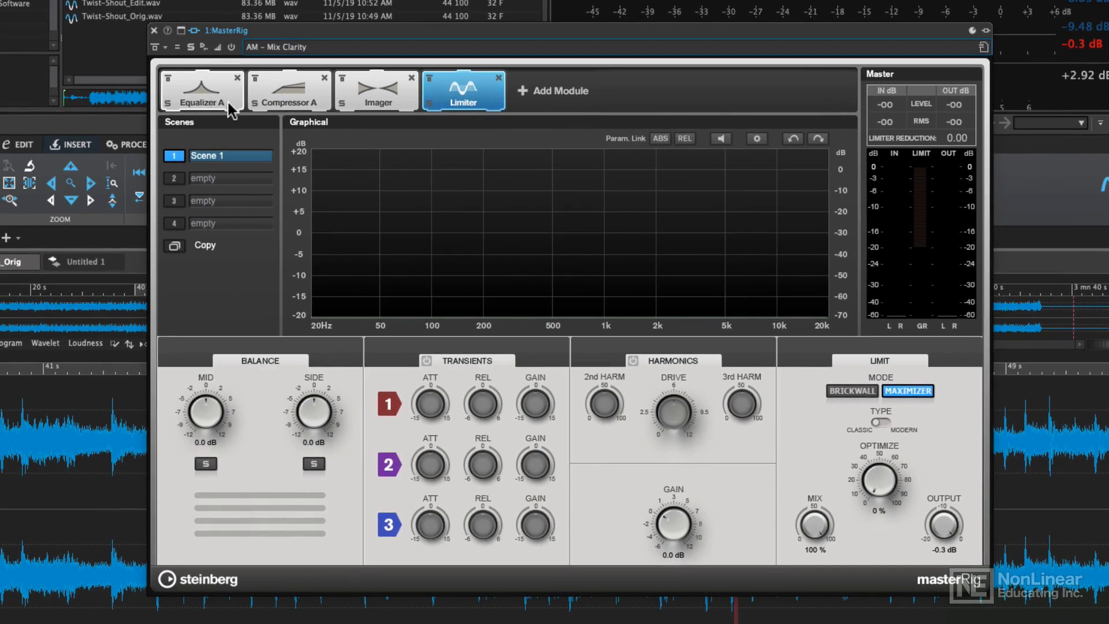
Examine the preset's Equalizer A, Compressor A, Imager and Limiter modules one after another
{"action": "left_click", "coordinate": [5, 97]}
{"action": "left_click", "coordinate": [283, 98]}
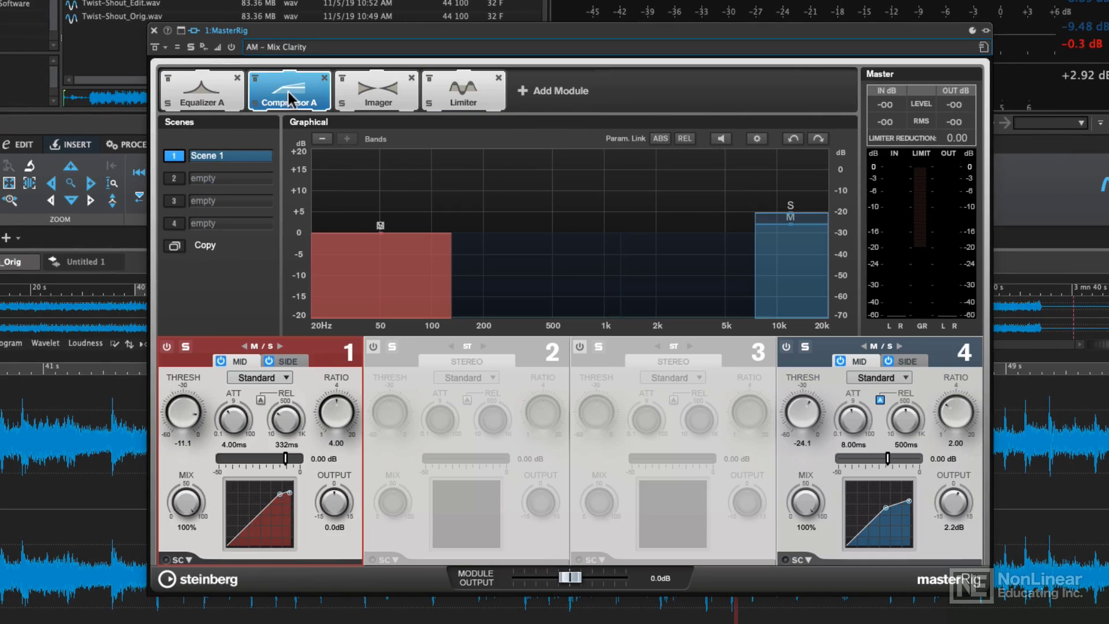
{"action": "left_click", "coordinate": [360, 95]}
{"action": "left_click", "coordinate": [478, 91]}
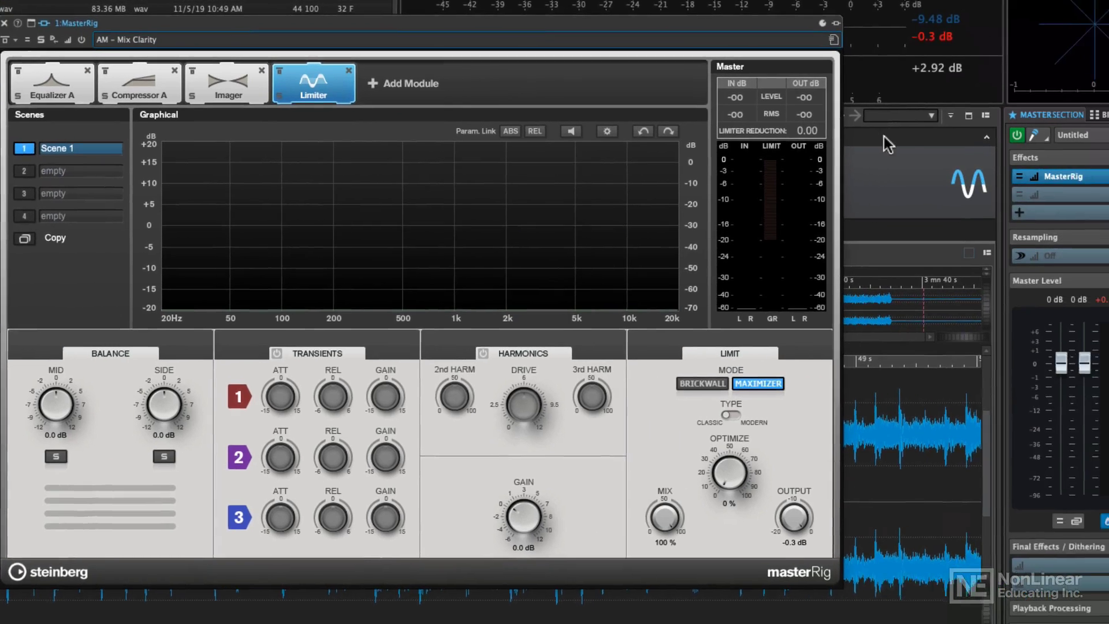
Update the Smart Bypass gains with Match Loudness (RMS) over 2 s and compare Original Audio with Processed Audio + Level Correction
{"action": "left_click", "coordinate": [1058, 132]}
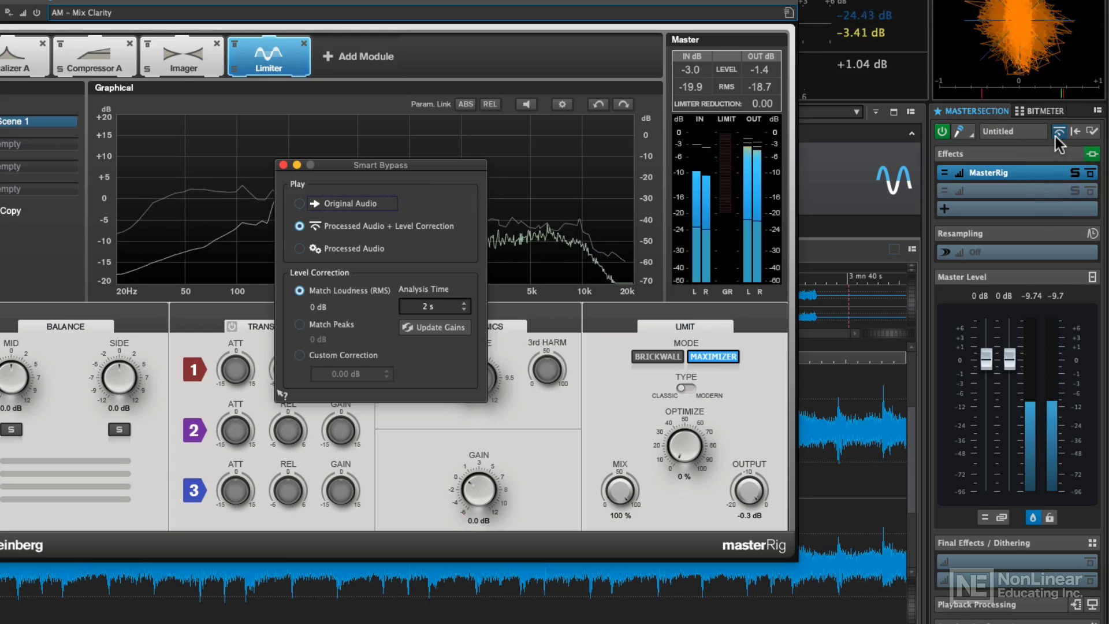
{"action": "left_click", "coordinate": [439, 328]}
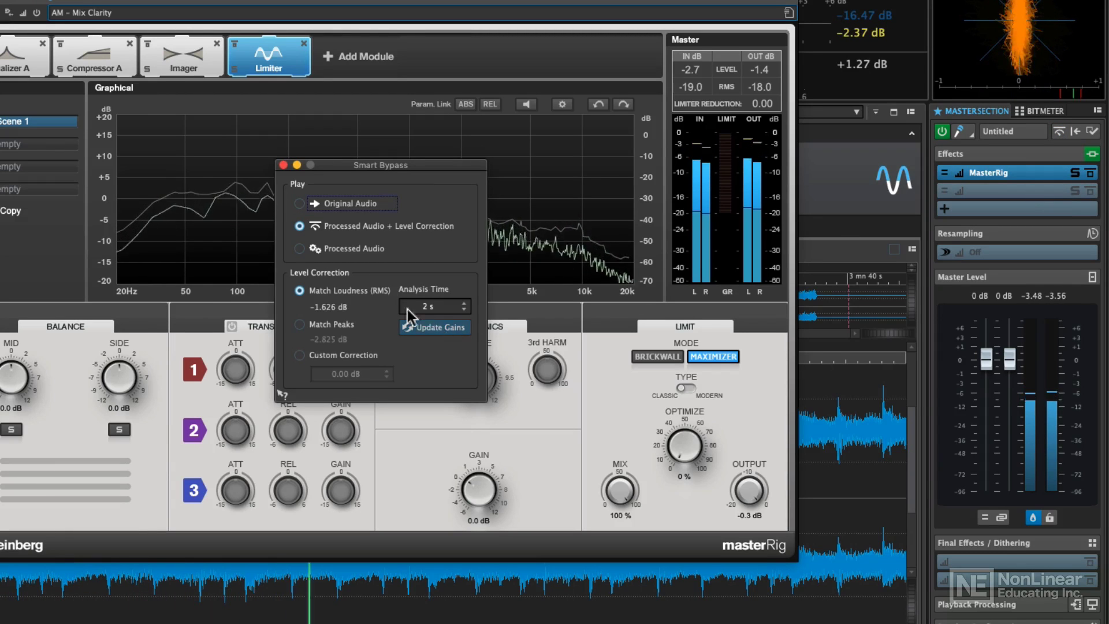
{"action": "left_click", "coordinate": [299, 204]}
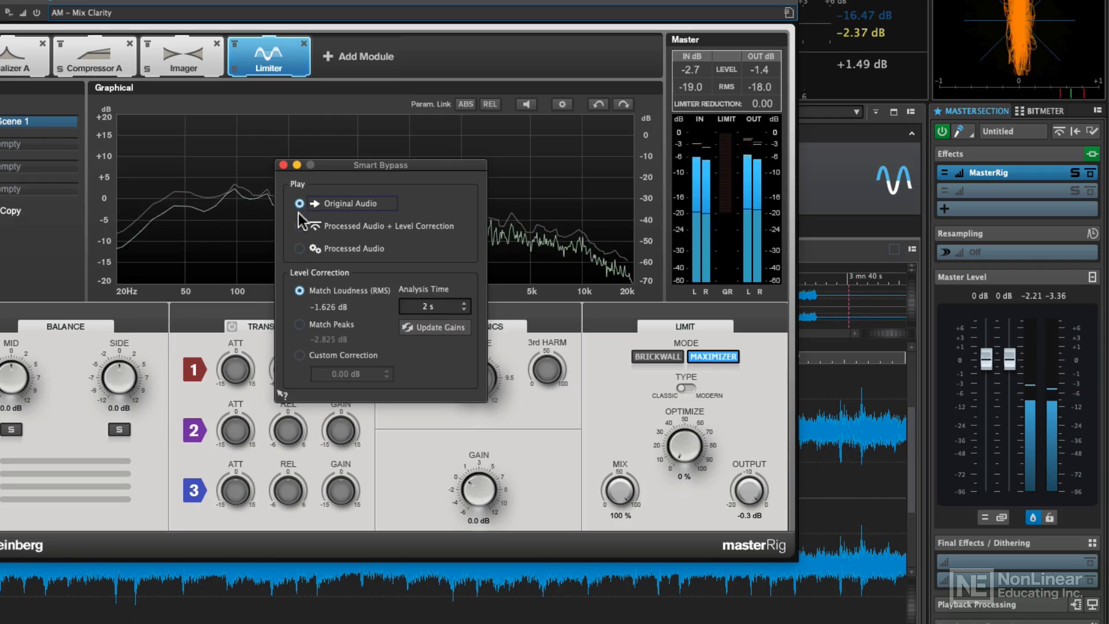
{"action": "left_click", "coordinate": [299, 227]}
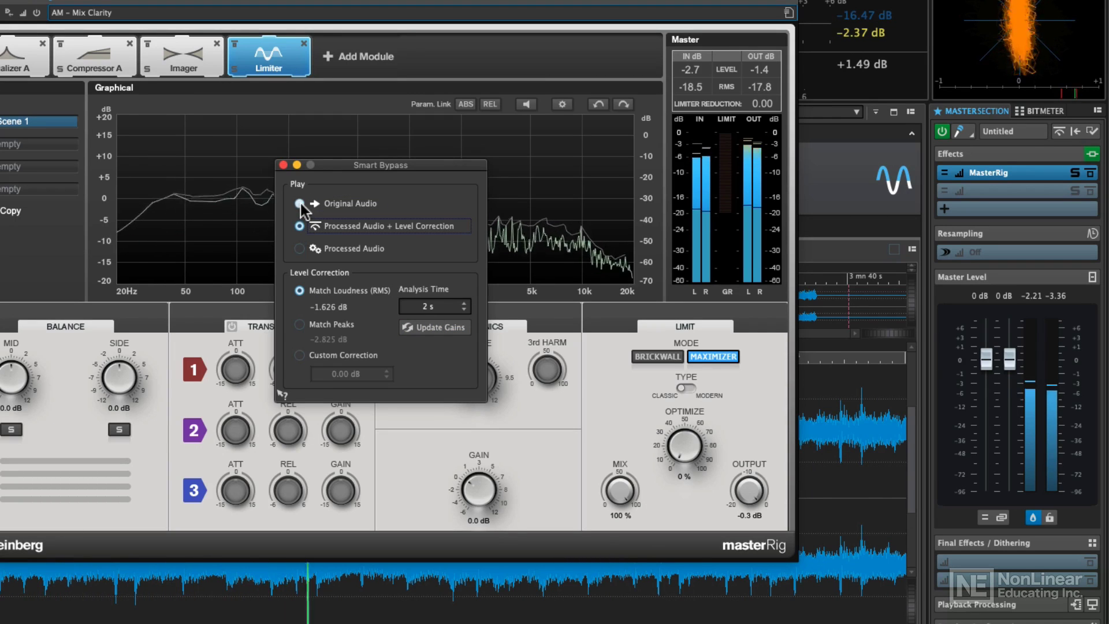
{"action": "left_click", "coordinate": [299, 203]}
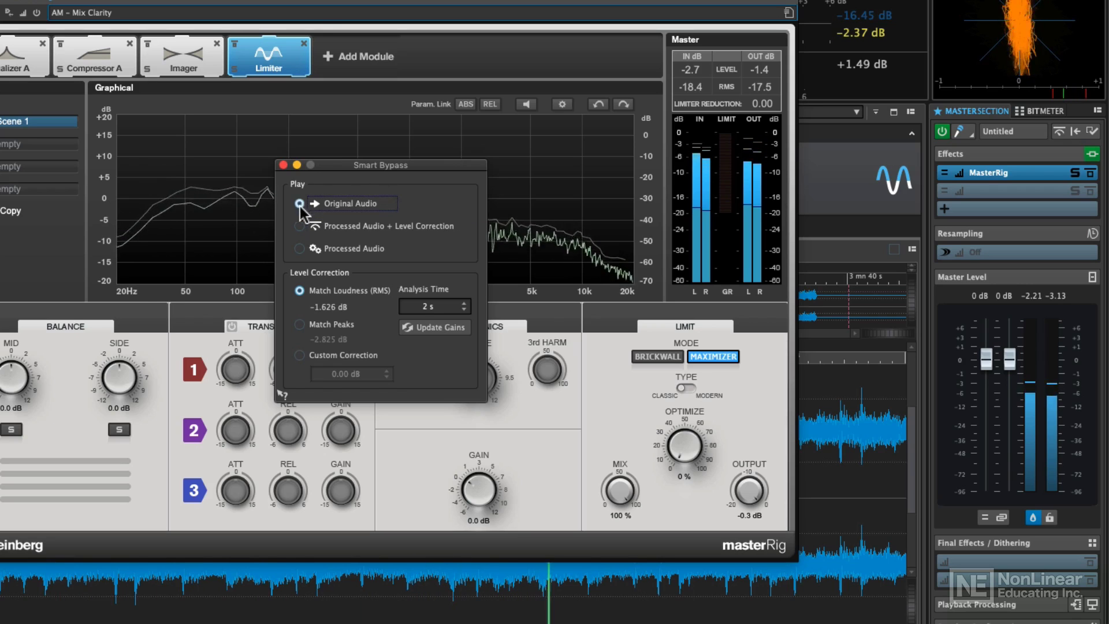
{"action": "left_click", "coordinate": [299, 226]}
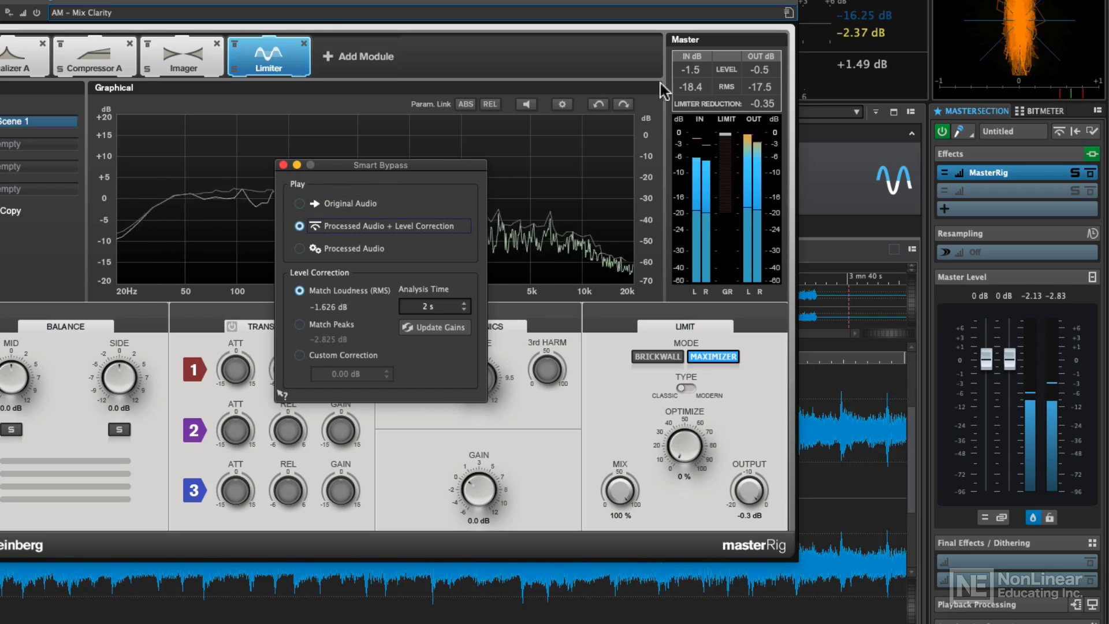
Load the AM – Pop Rock factory preset into MasterRig in place of the current preset
{"action": "left_click", "coordinate": [788, 12]}
{"action": "mouse_move", "coordinate": [851, 143]}
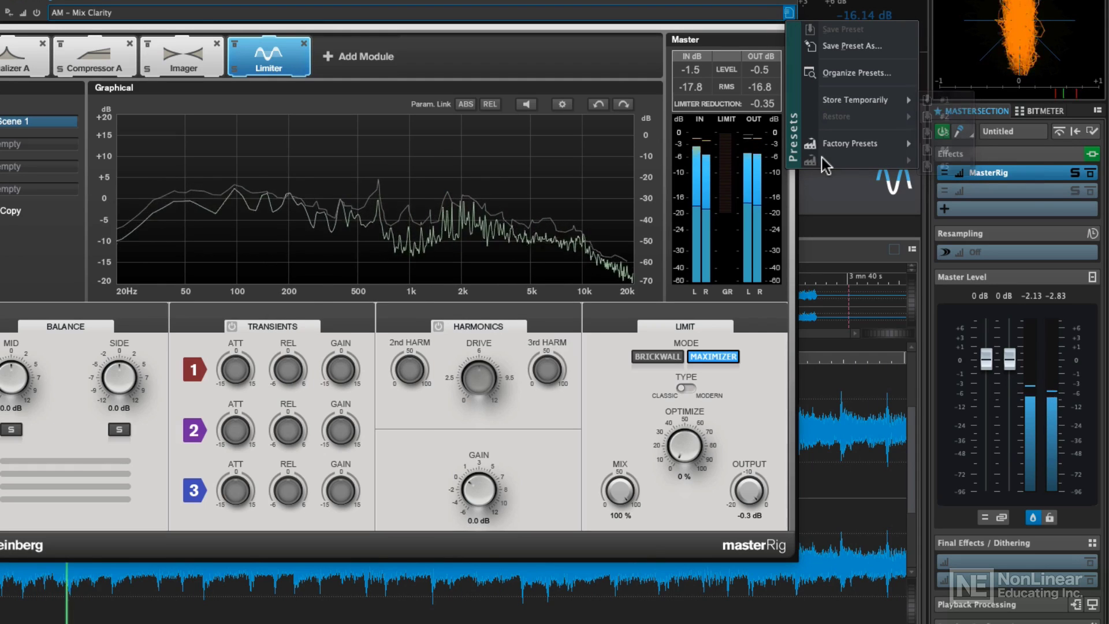
{"action": "mouse_move", "coordinate": [1011, 155]}
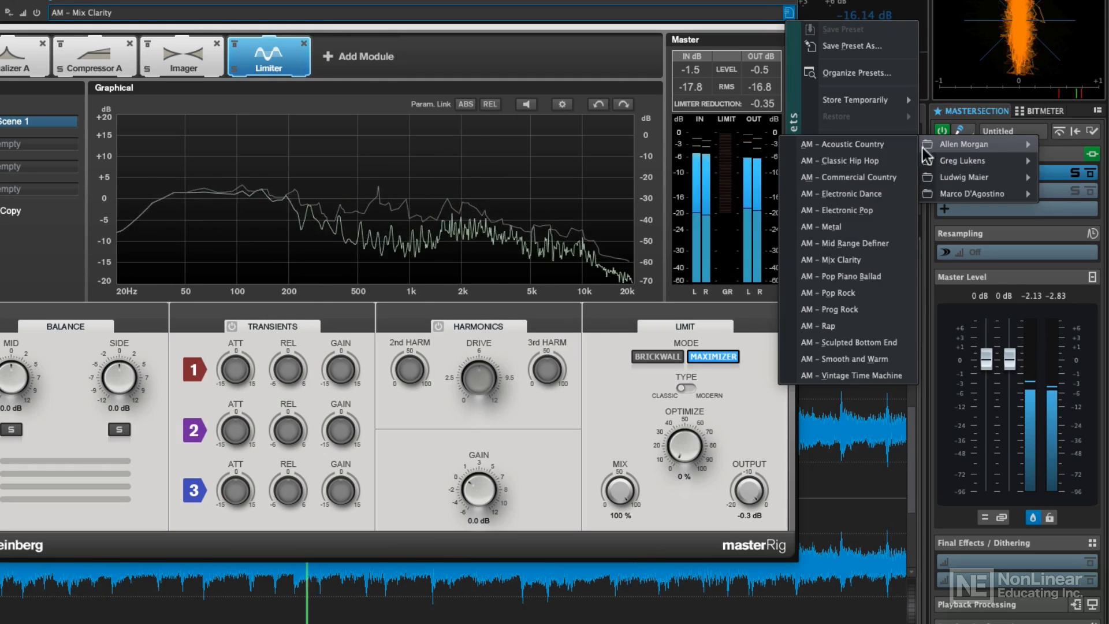
{"action": "left_click", "coordinate": [877, 299]}
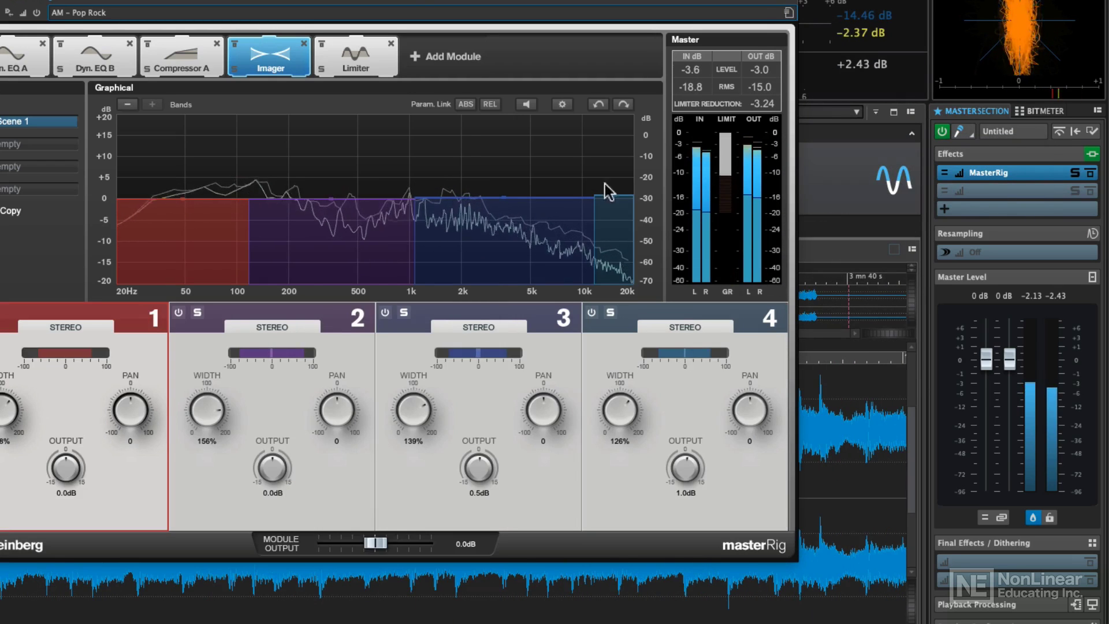
Set the Optimize amount of the preset's Limiter module to 14 %
{"action": "left_click", "coordinate": [356, 55]}
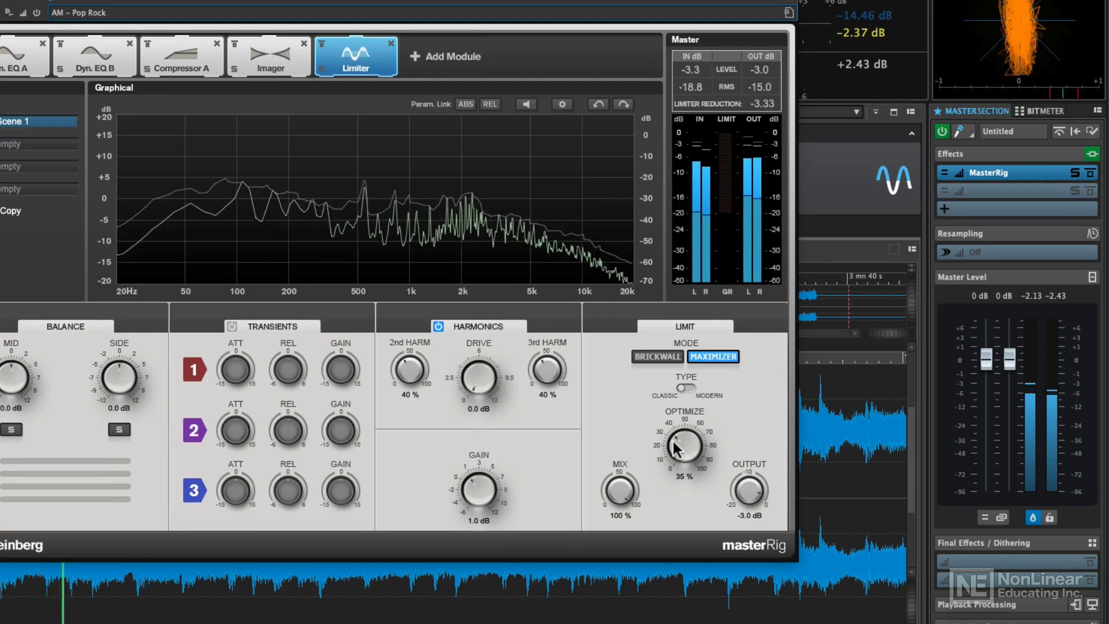
{"action": "left_click_drag", "start_coordinate": [674, 449], "coordinate": [672, 456]}
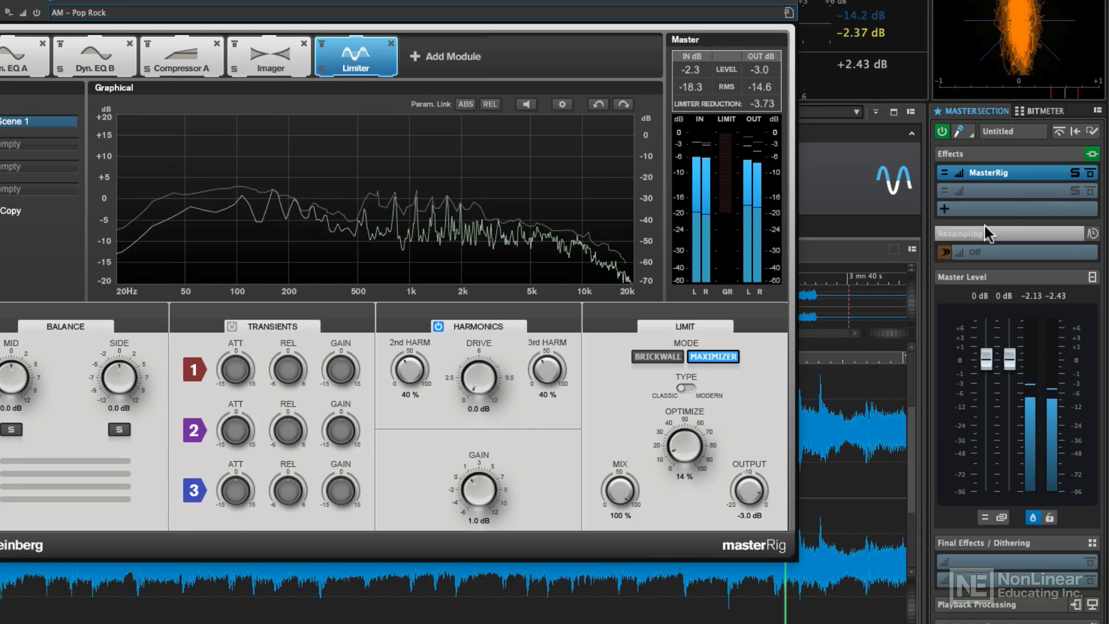
Open Smart Bypass and compare Original Audio with Processed Audio + Level Correction, switching back and forth during playback
{"action": "left_click", "coordinate": [1058, 131]}
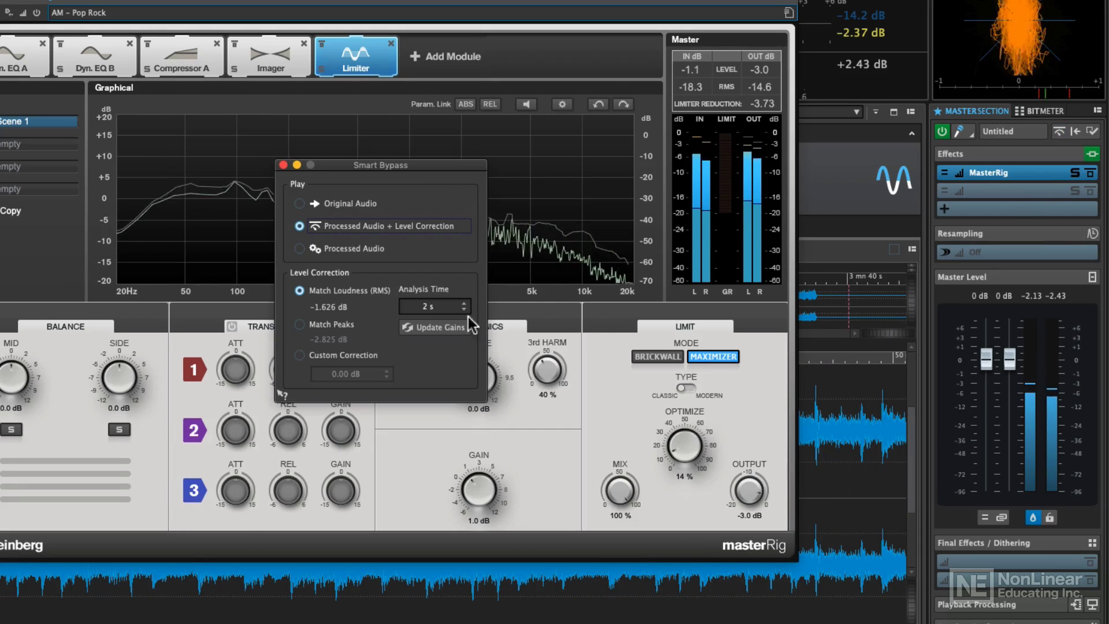
{"action": "left_click", "coordinate": [299, 204]}
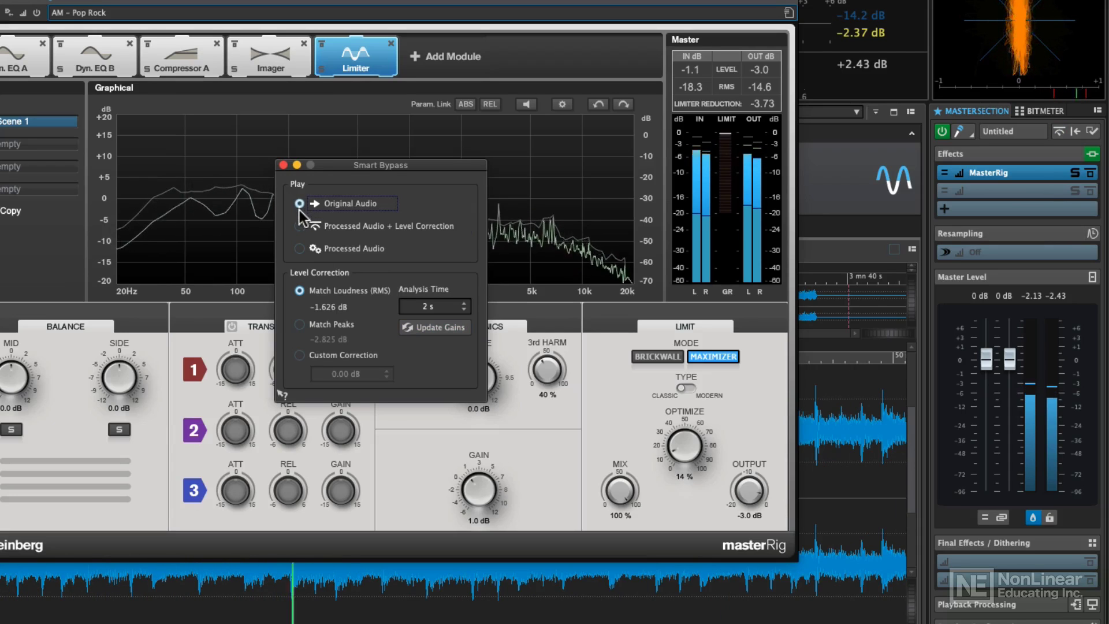
{"action": "left_click", "coordinate": [300, 226]}
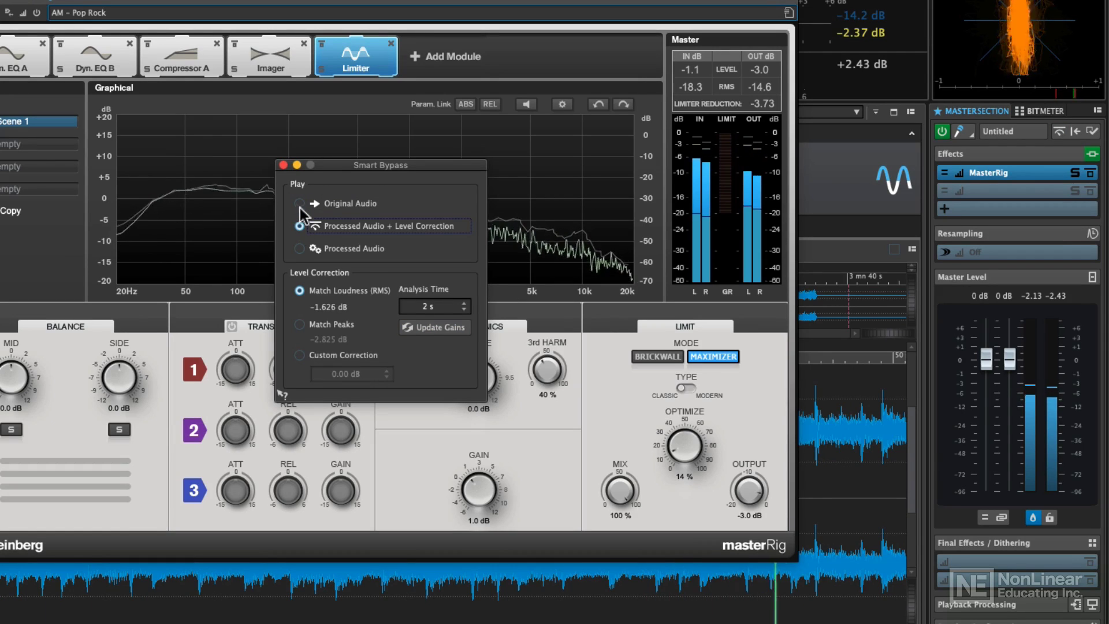
{"action": "left_click", "coordinate": [300, 204]}
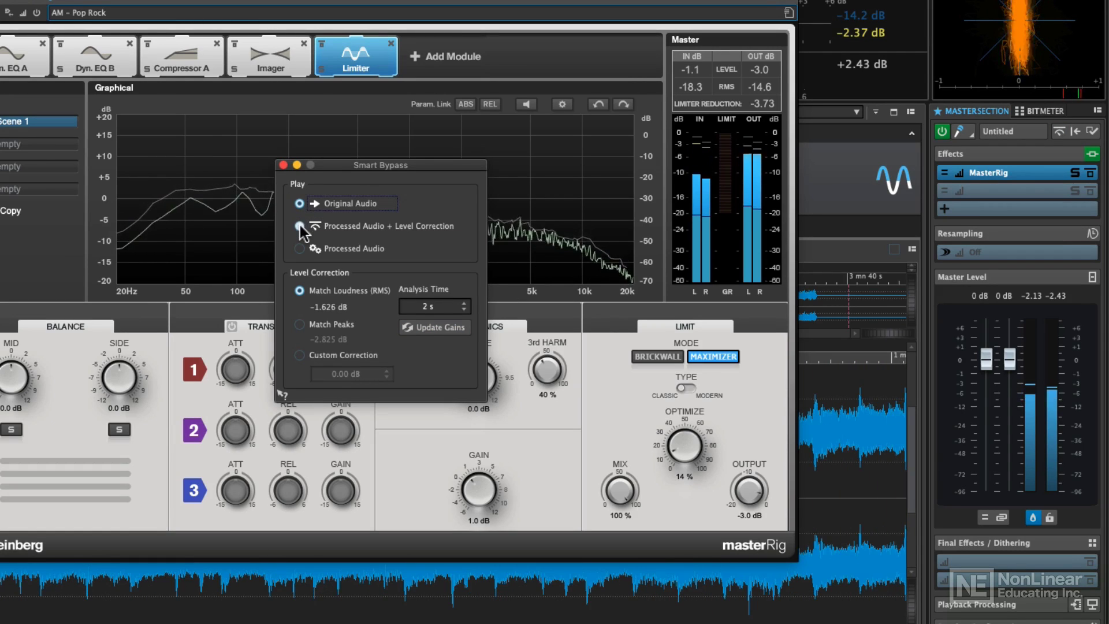
{"action": "left_click", "coordinate": [300, 227]}
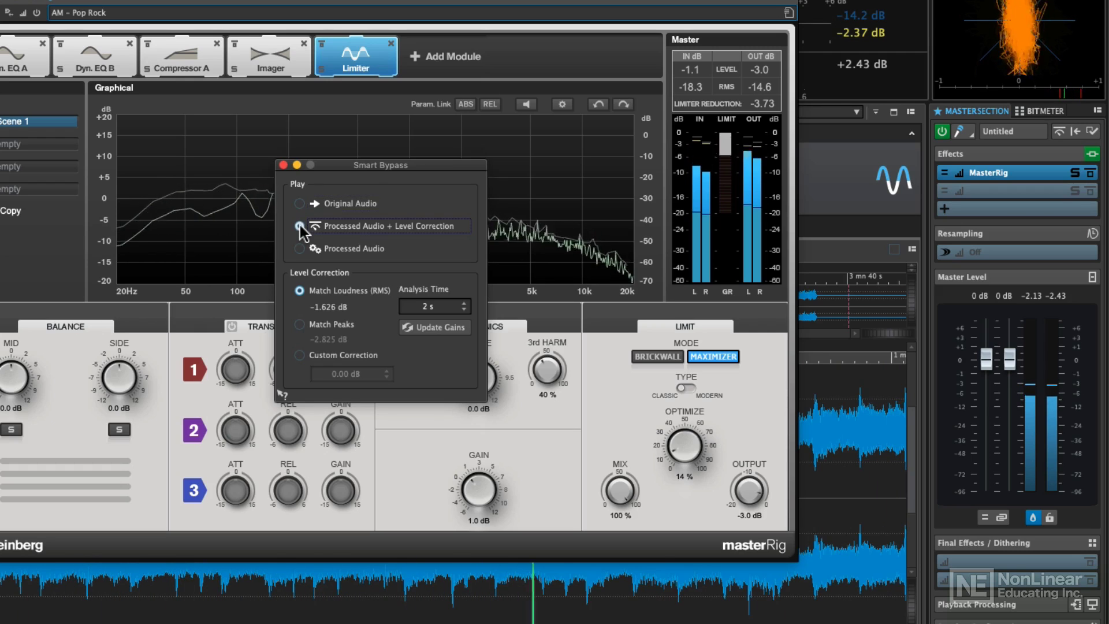
Update the Smart Bypass gains with Match Loudness (RMS) over 2 s, then stop playback and close Smart Bypass
{"action": "left_click", "coordinate": [415, 327]}
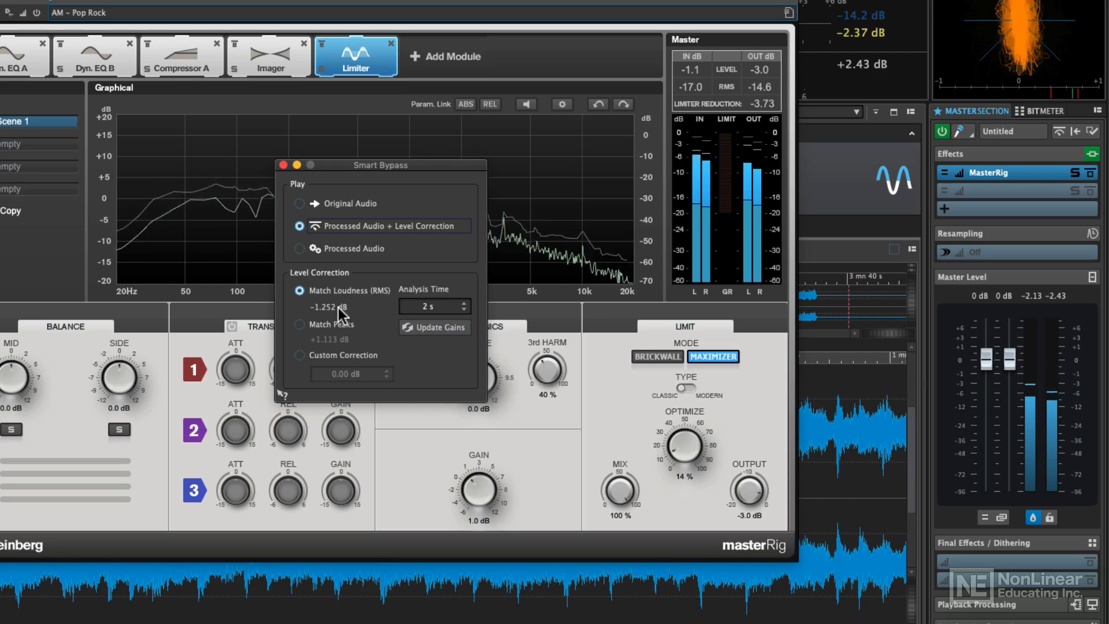
{"action": "key", "text": "space"}
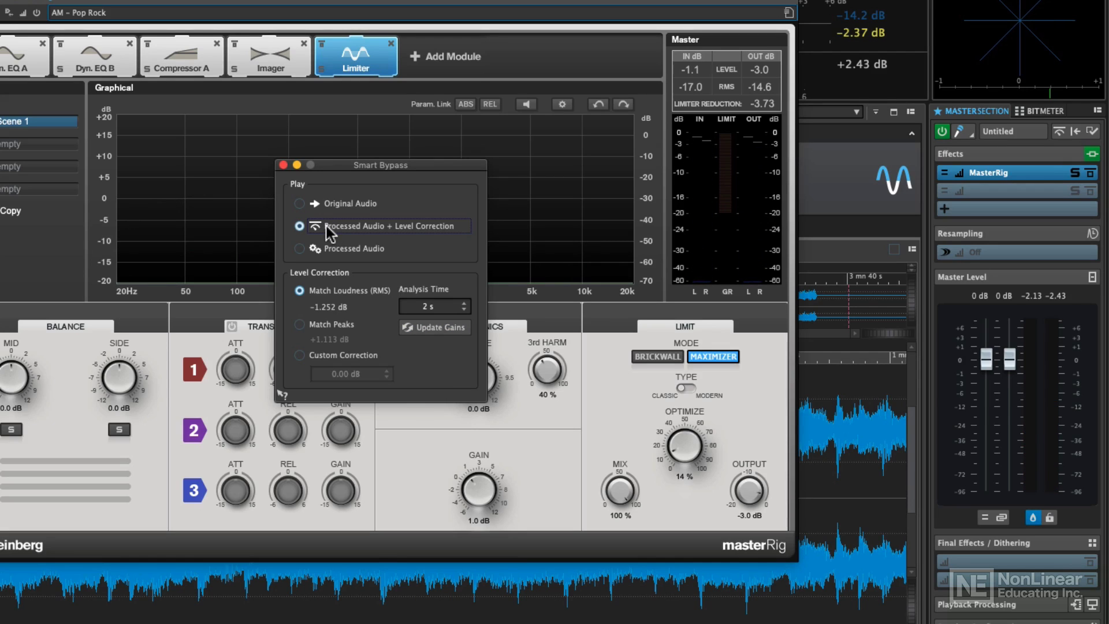
{"action": "left_click", "coordinate": [282, 164]}
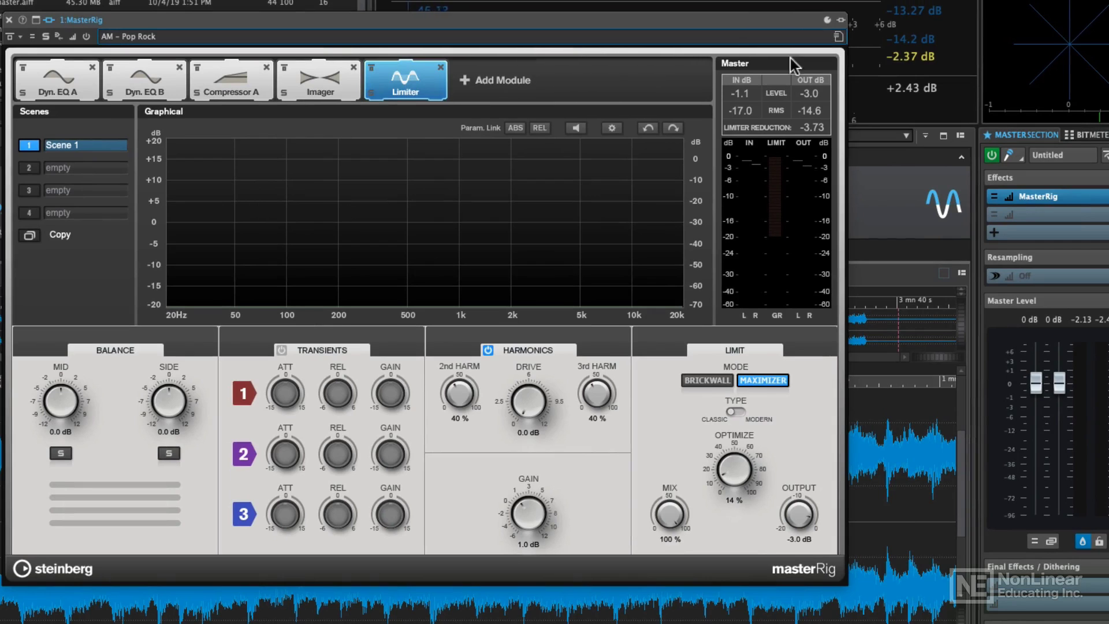
Load the GL – Pop Production factory preset into MasterRig
{"action": "left_click", "coordinate": [837, 36]}
{"action": "mouse_move", "coordinate": [877, 168]}
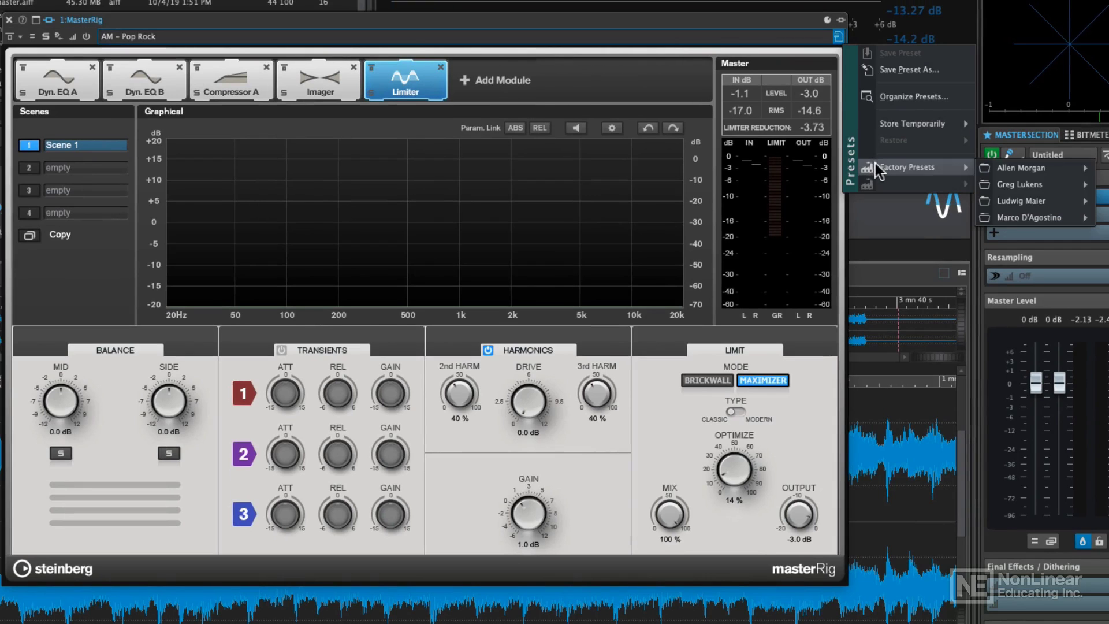
{"action": "mouse_move", "coordinate": [989, 177]}
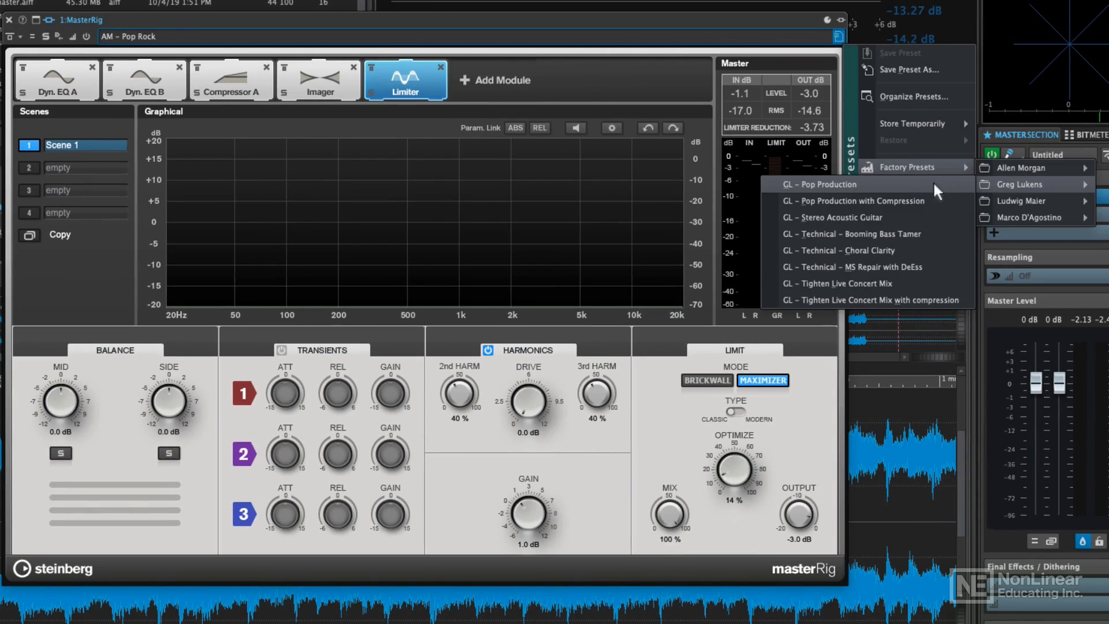
{"action": "left_click", "coordinate": [912, 180]}
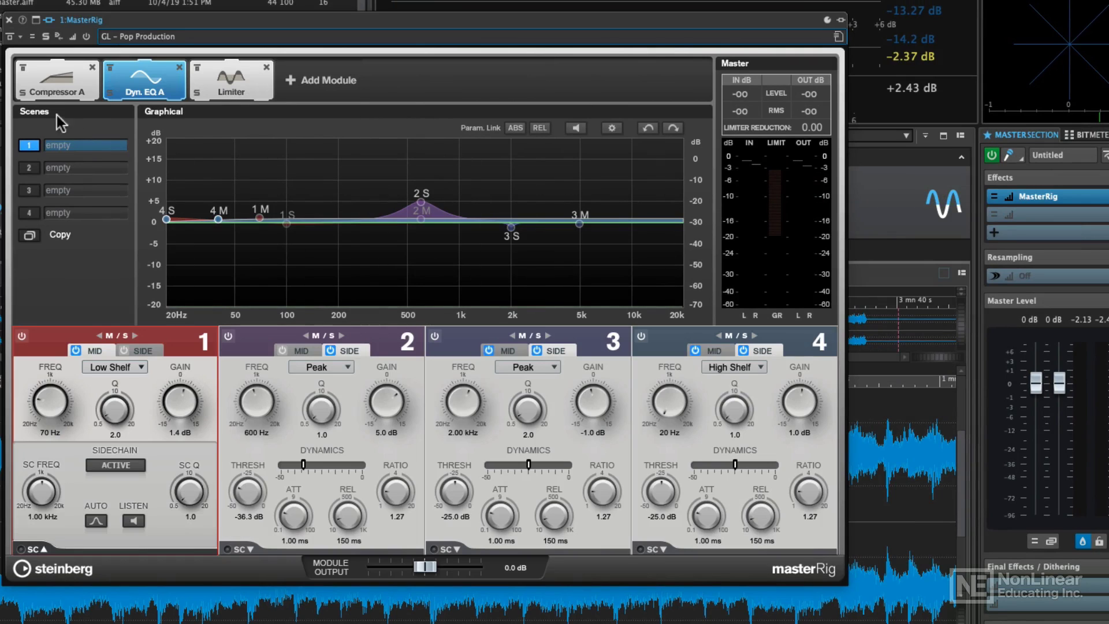
Examine the Compressor A, Dyn. EQ A and Limiter modules of the Pop Production preset
{"action": "left_click", "coordinate": [42, 82]}
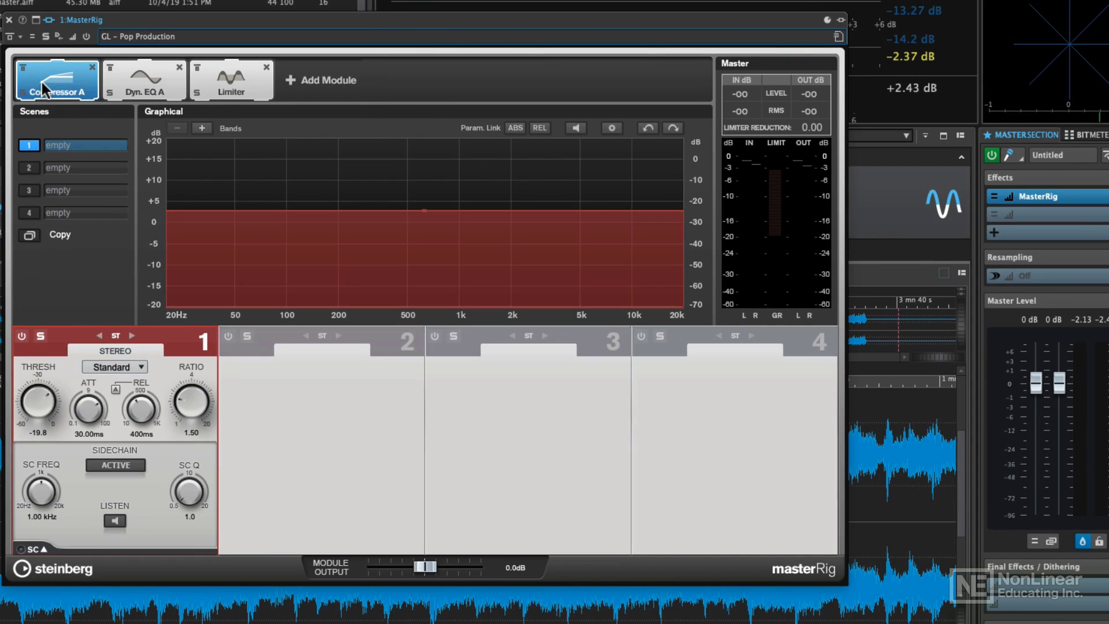
{"action": "left_click", "coordinate": [130, 86]}
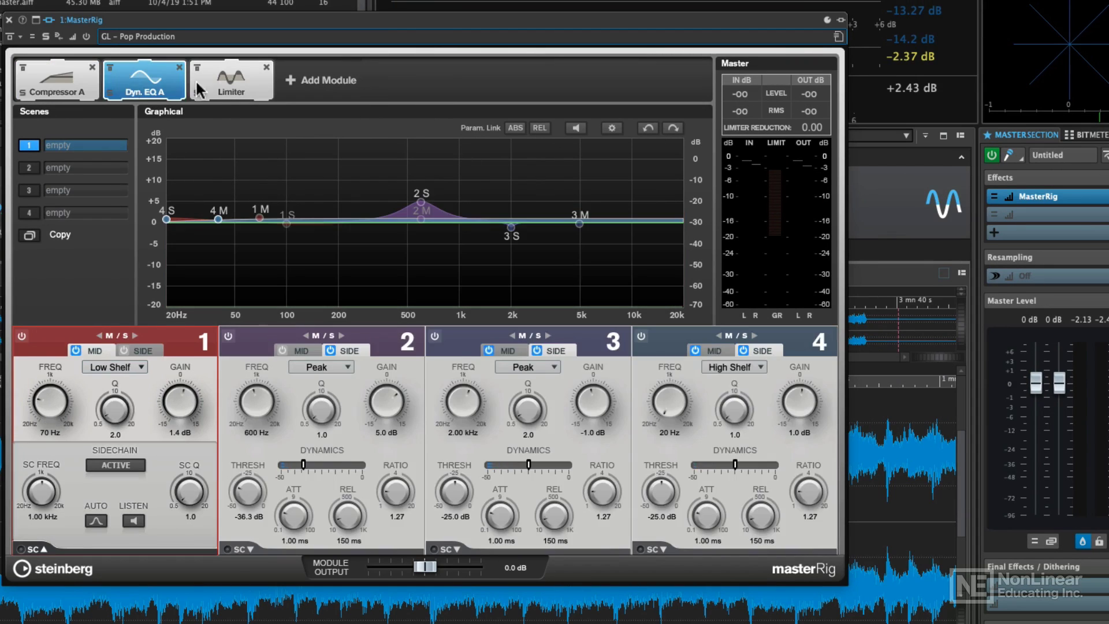
{"action": "left_click", "coordinate": [233, 82]}
Load the GL – Technical – Choral Clarity factory preset in place of the current preset
{"action": "left_click", "coordinate": [835, 38]}
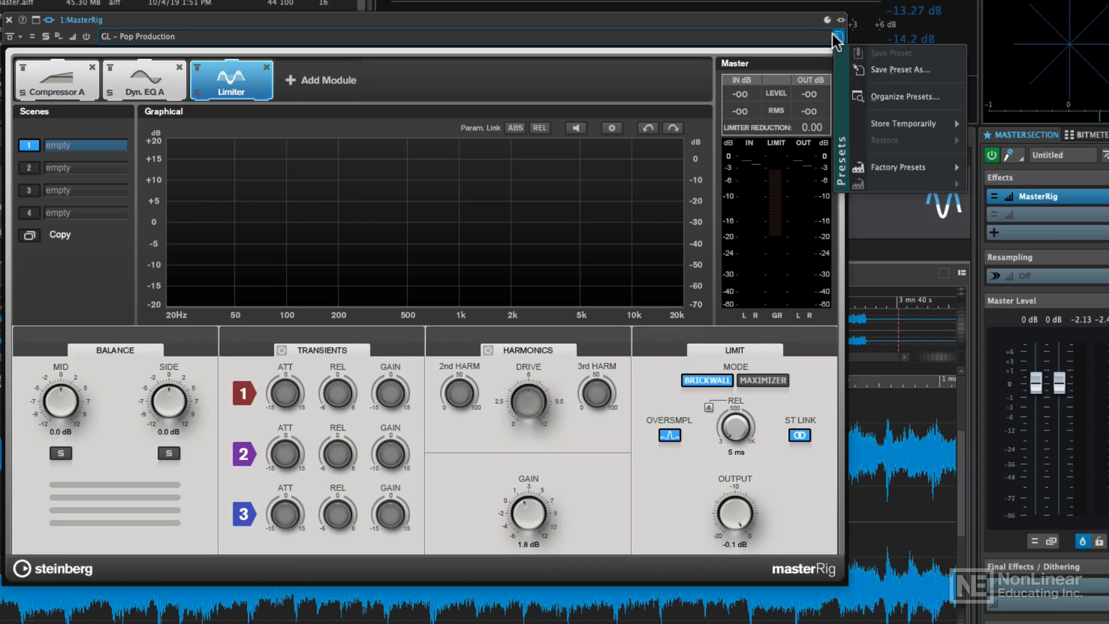
{"action": "mouse_move", "coordinate": [924, 168]}
{"action": "mouse_move", "coordinate": [1037, 174]}
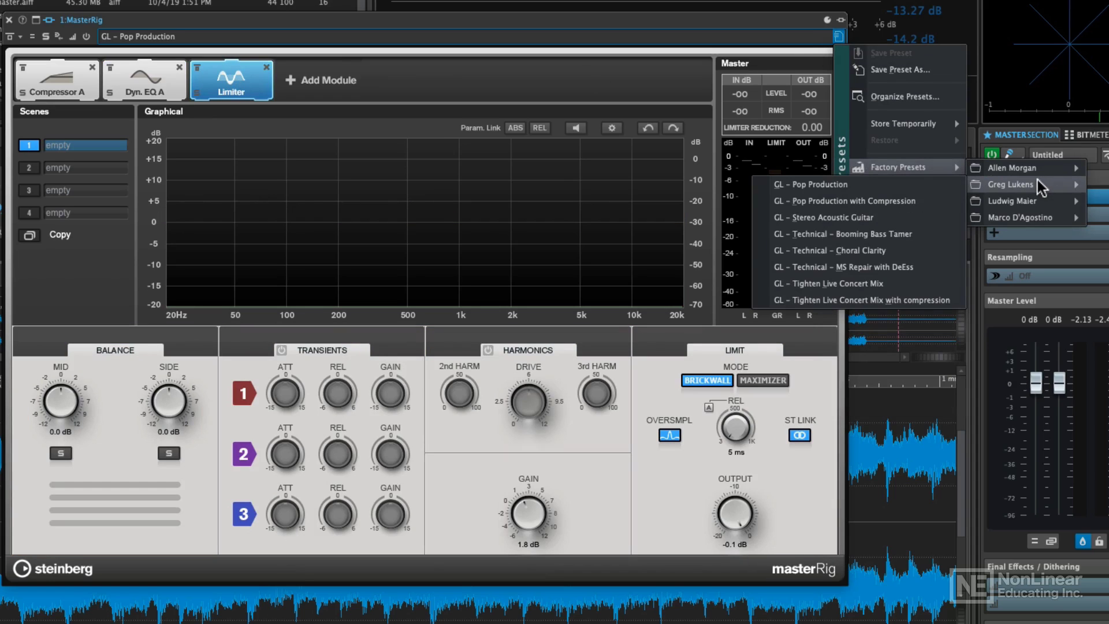
{"action": "left_click", "coordinate": [896, 250]}
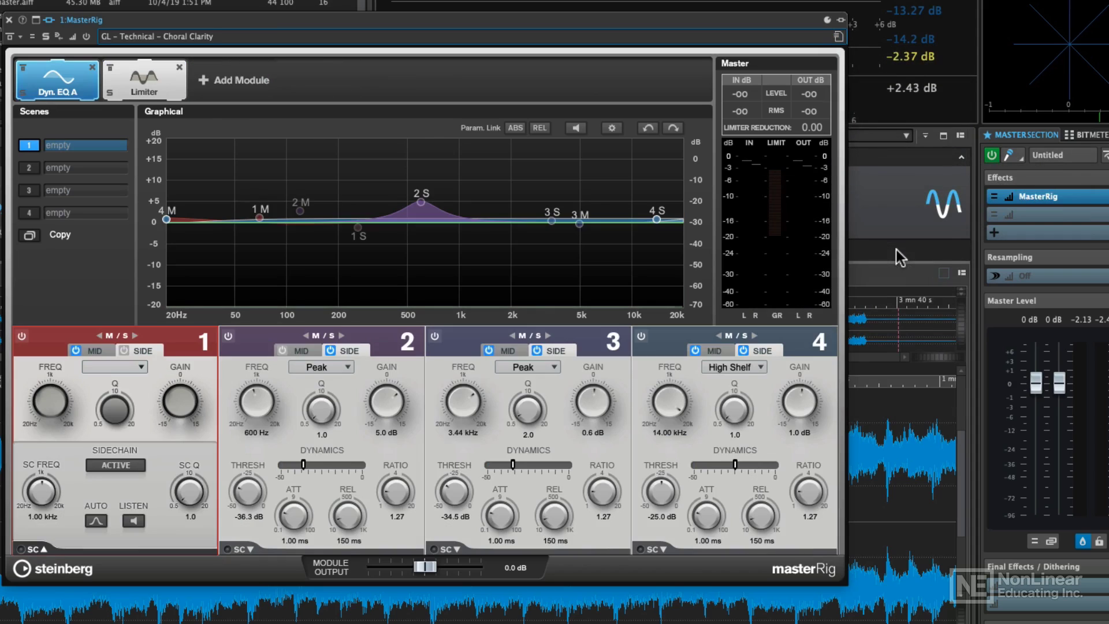
Replace the current MasterRig preset with the AM – Rap factory preset
{"action": "left_click", "coordinate": [838, 37]}
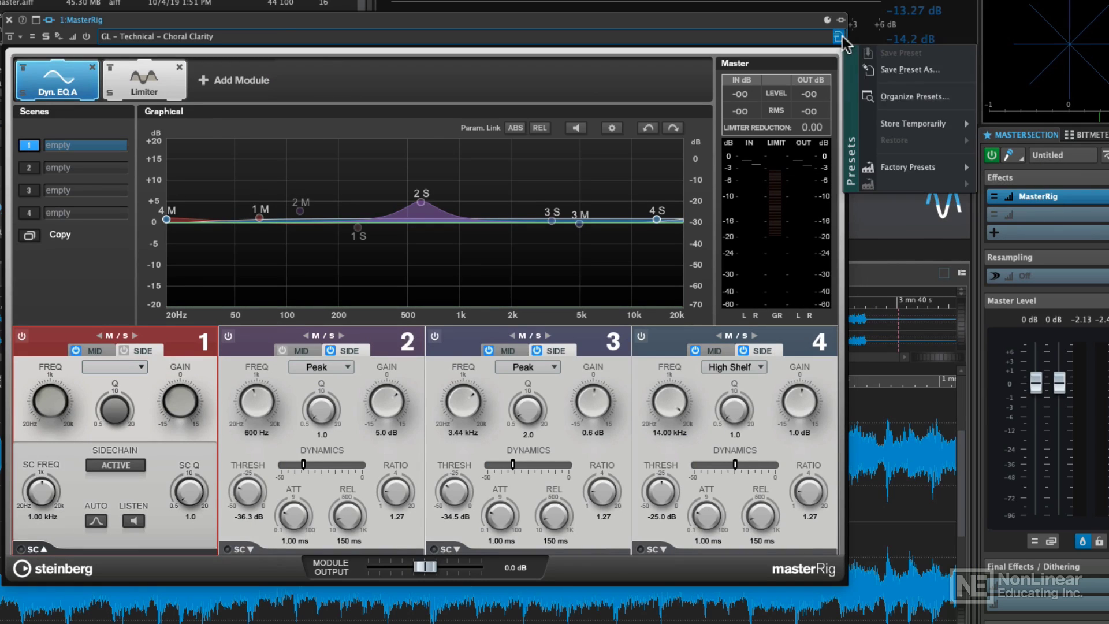
{"action": "mouse_move", "coordinate": [903, 153]}
{"action": "mouse_move", "coordinate": [993, 171]}
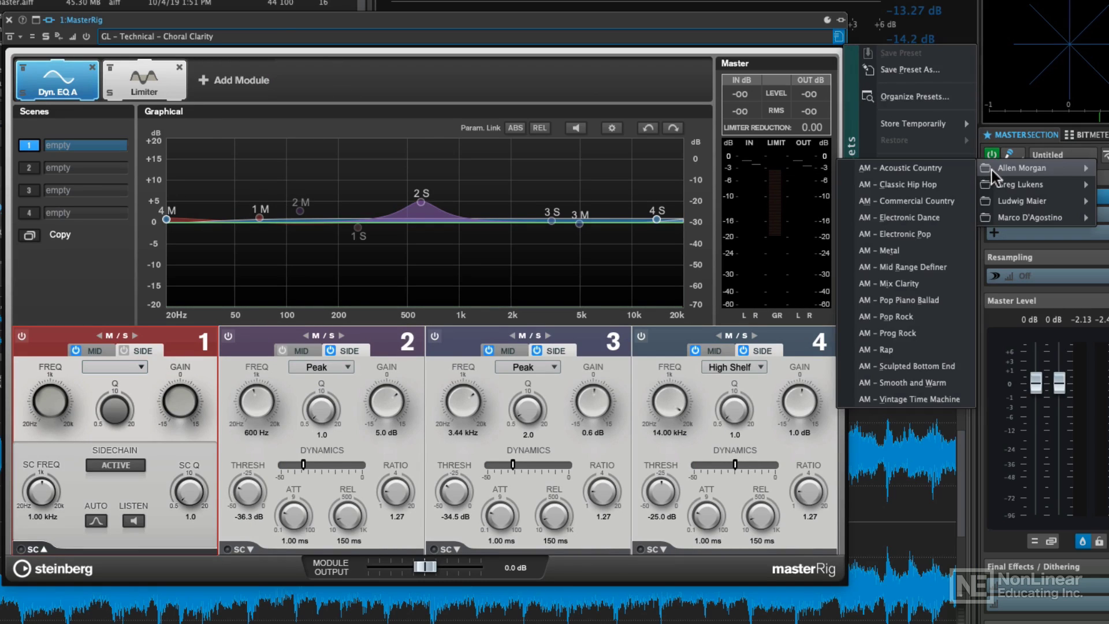
{"action": "left_click", "coordinate": [934, 345]}
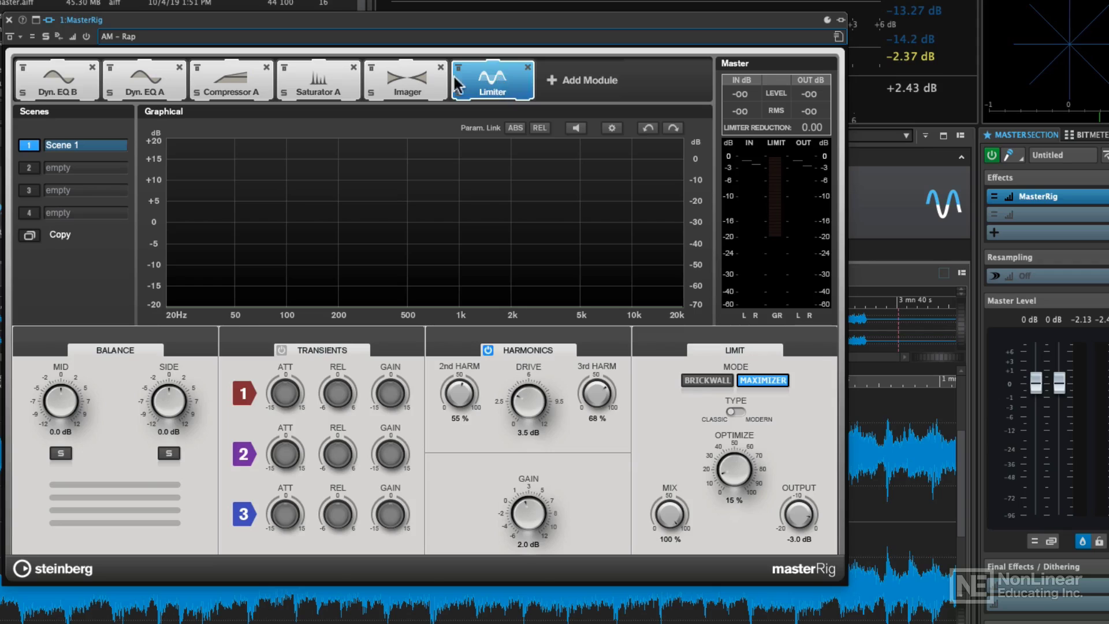
Examine the Imager, Saturator A and Compressor A modules of the AM – Rap preset
{"action": "left_click", "coordinate": [407, 80]}
{"action": "left_click", "coordinate": [318, 81]}
{"action": "left_click", "coordinate": [221, 80]}
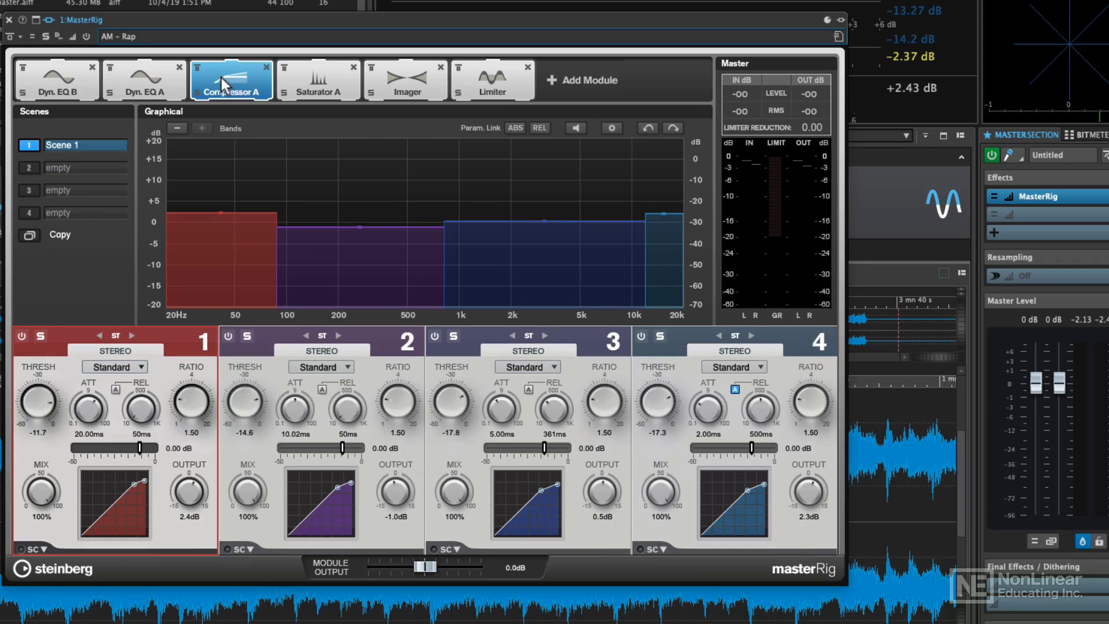